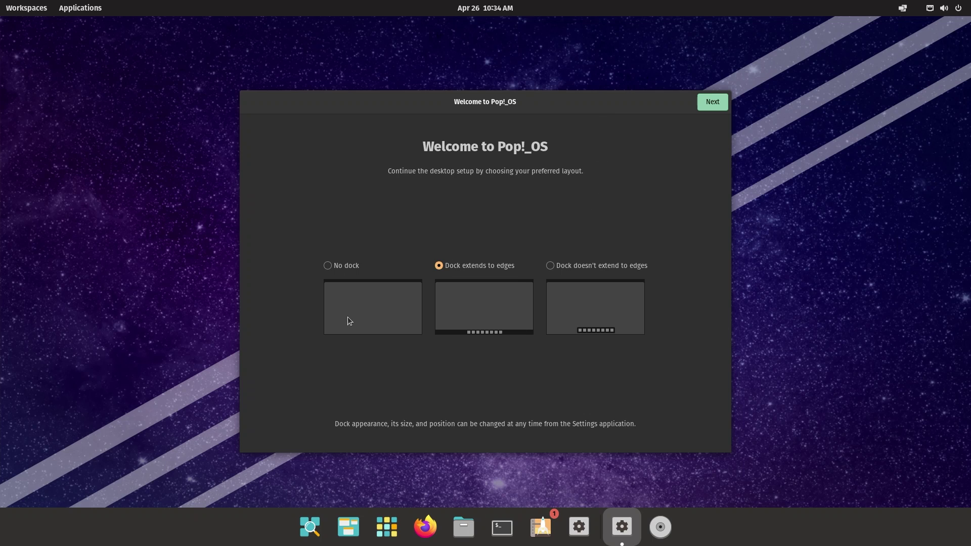
Try No dock and edge-to-edge, then settle on 'Dock doesn't extend to edges' and continue
click(328, 267)
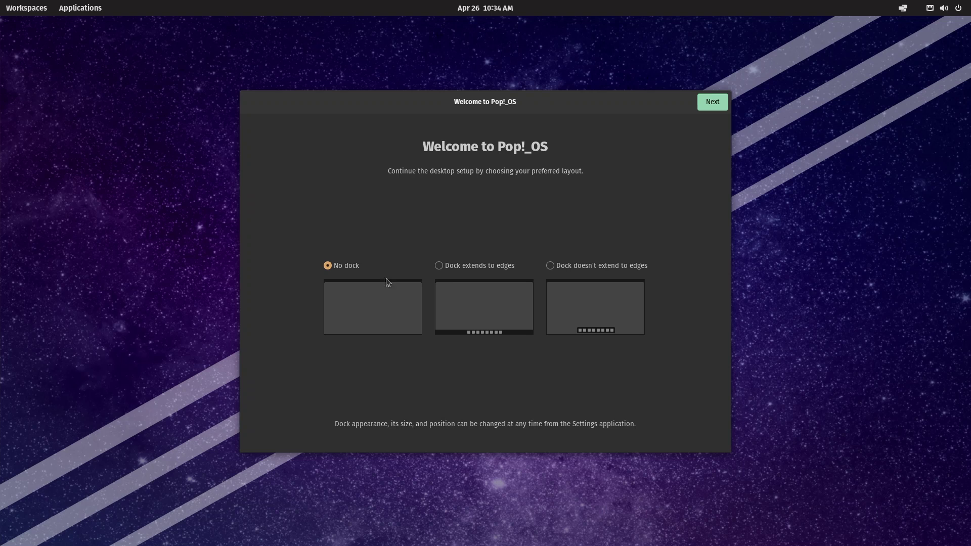
click(439, 266)
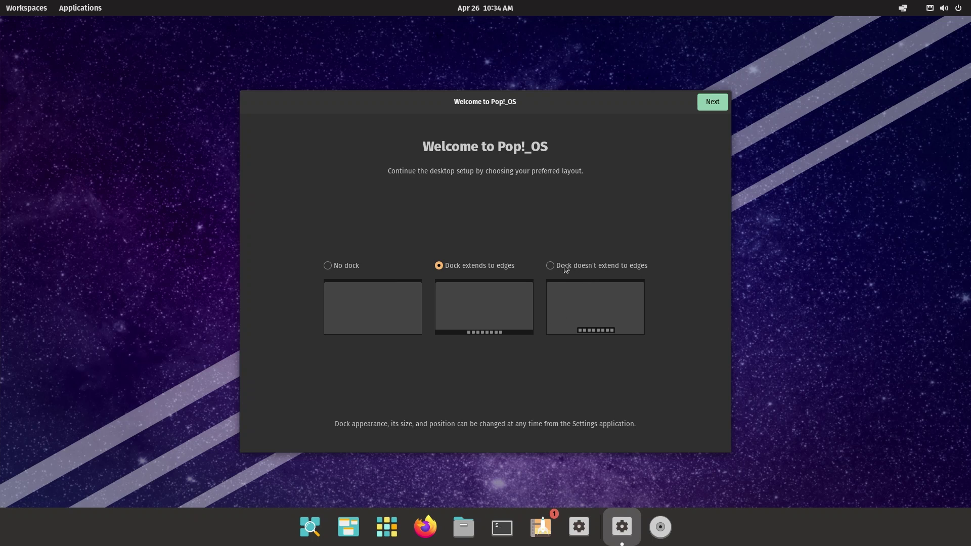
click(550, 266)
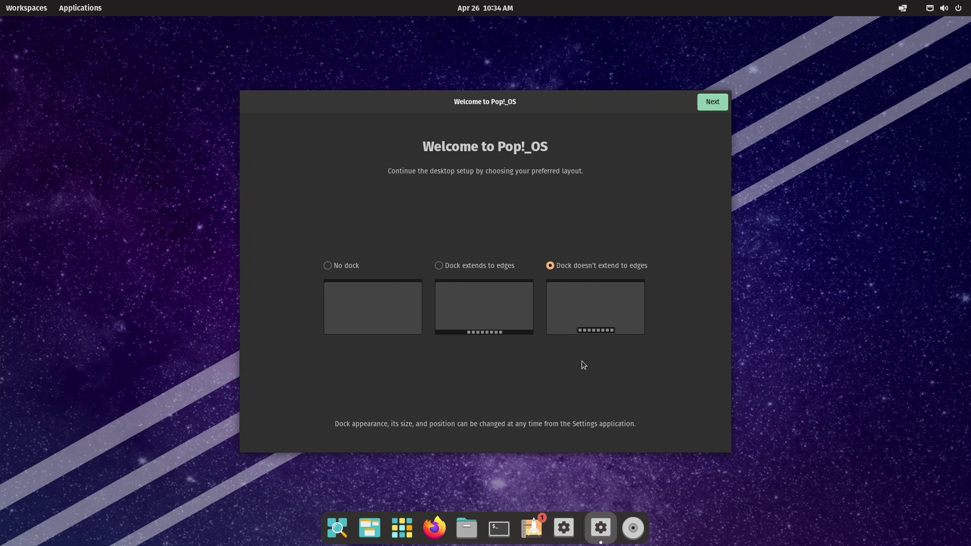
click(708, 110)
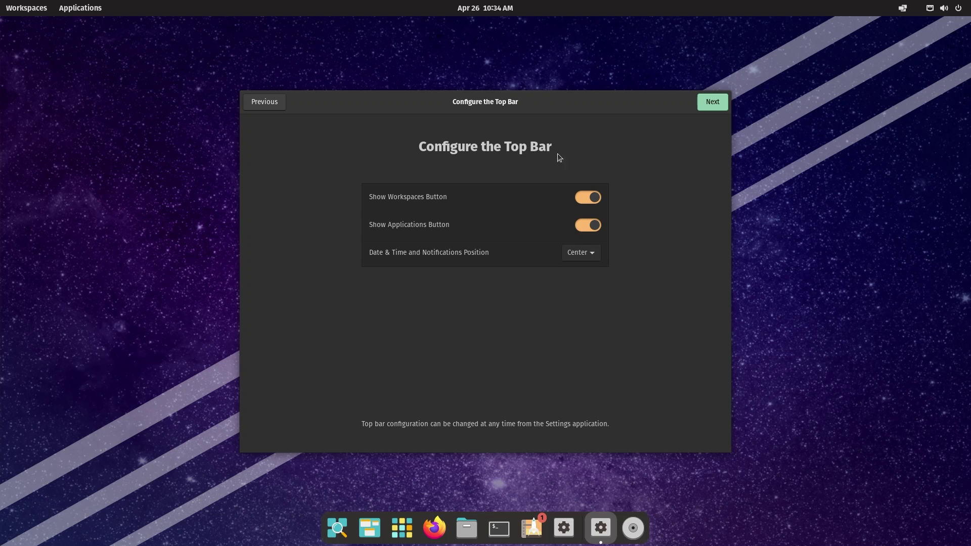
Show only the Workspaces button, keep date and notifications at Center, and continue
click(588, 200)
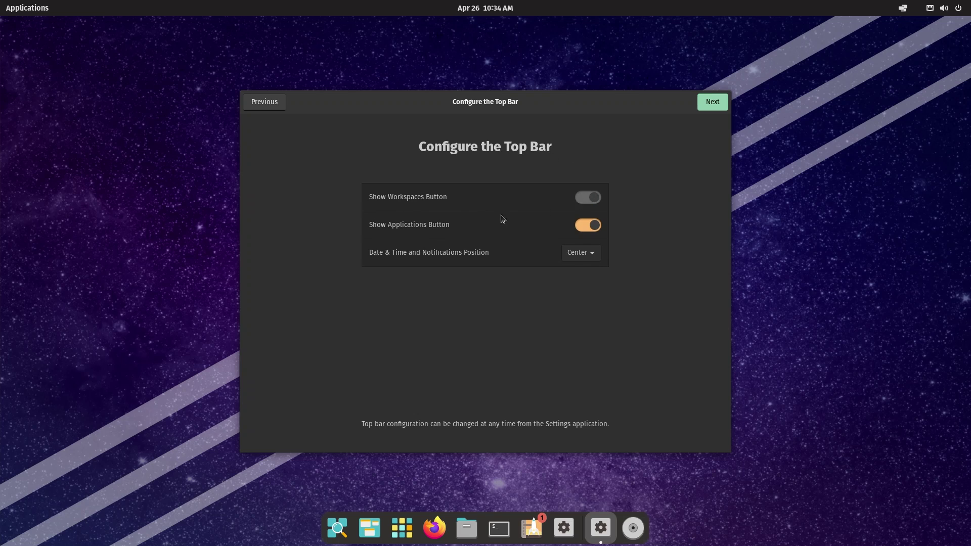
click(586, 226)
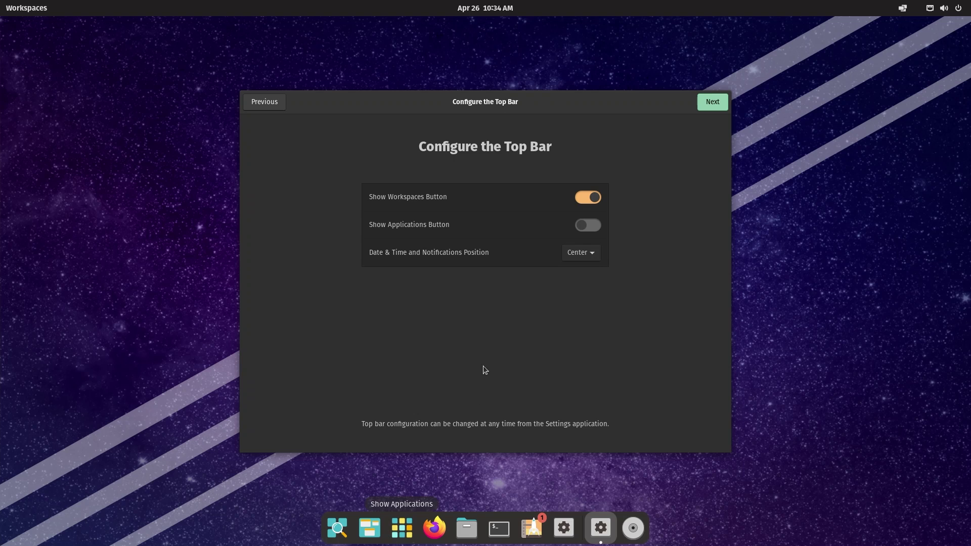
click(577, 255)
click(577, 255)
click(712, 101)
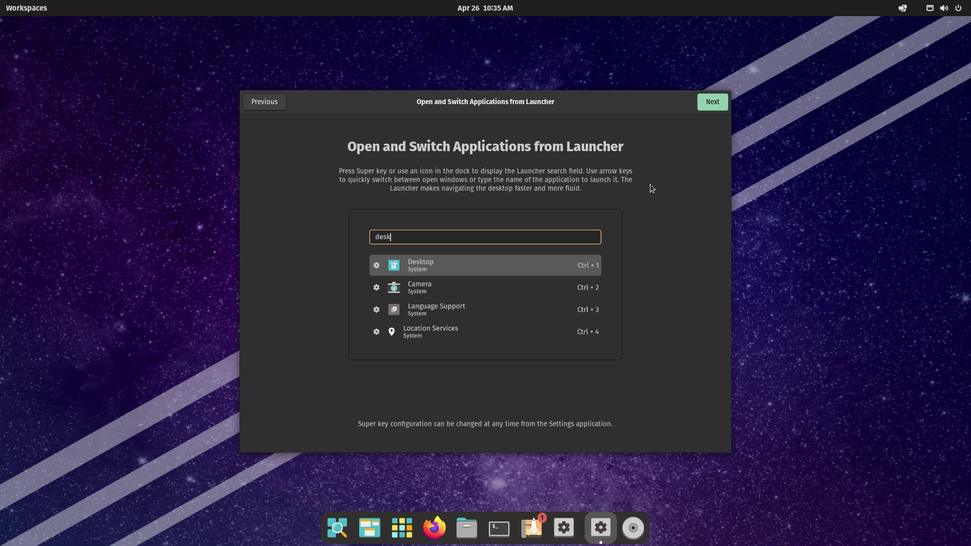
Search the launcher for 'settings' to open Settings, minimize it, and advance to the gestures page
key(super)
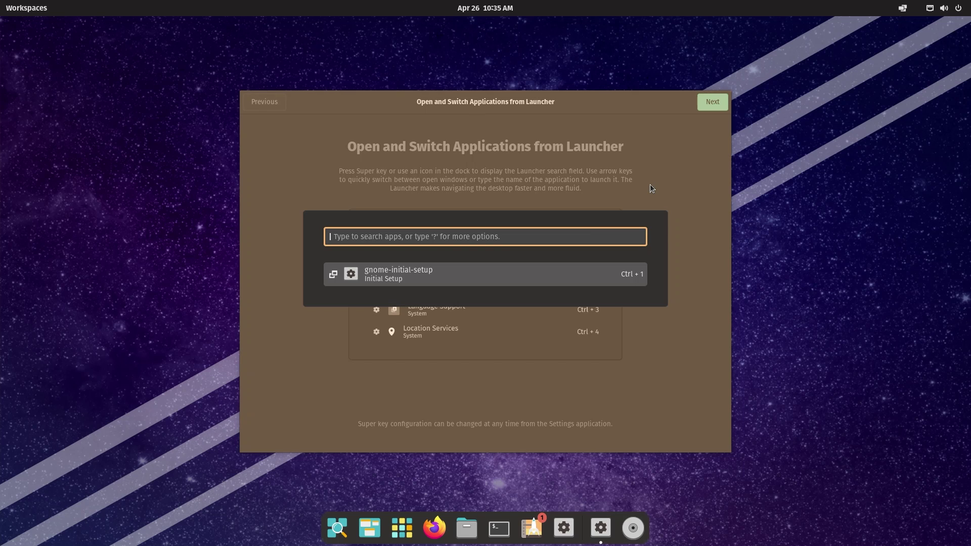
text(settings)
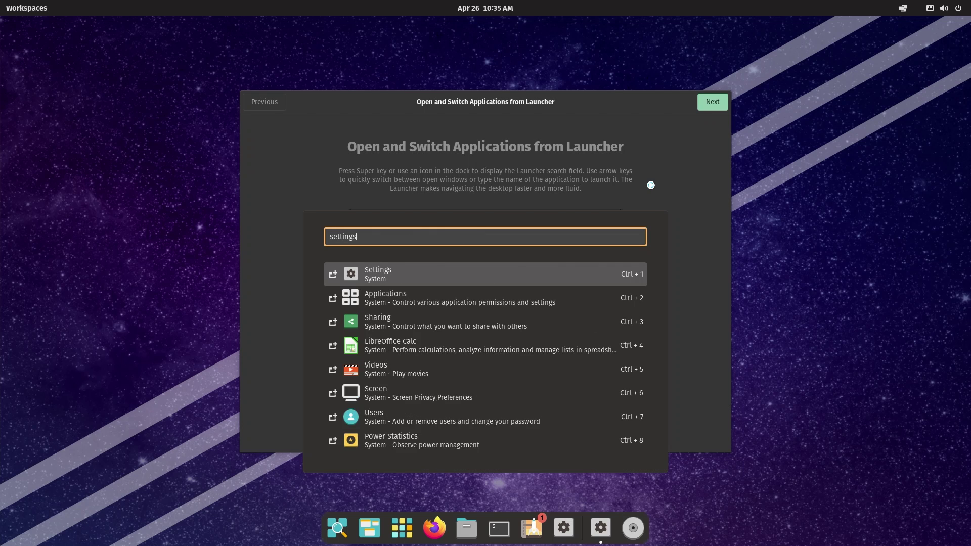
key(Escape)
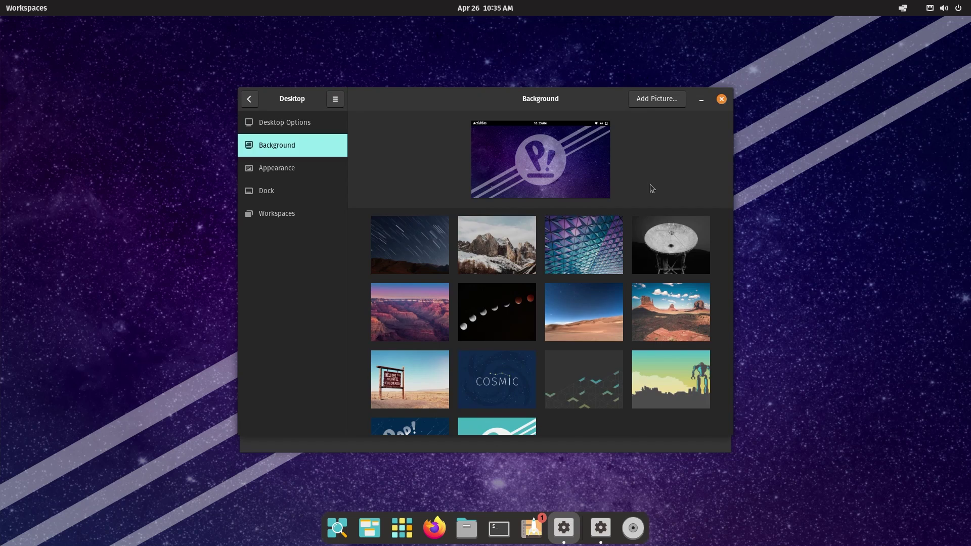
click(701, 100)
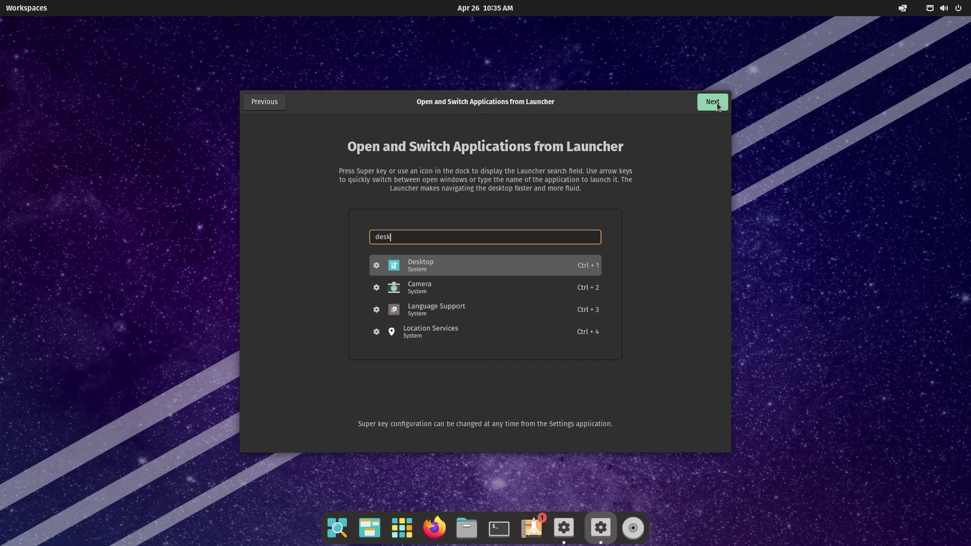
click(713, 103)
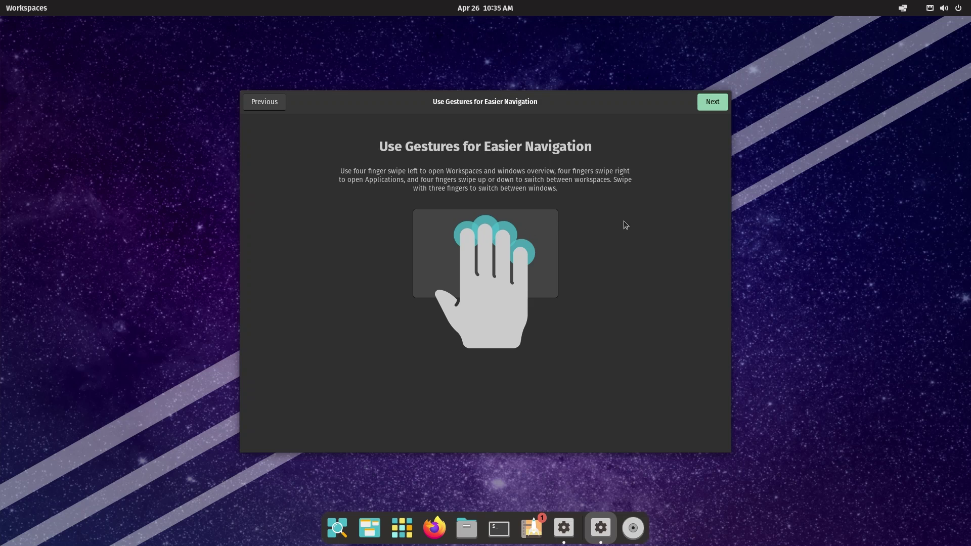
Preview the Light theme, browse Settings' Appearance, Dock and Workspaces pages, then minimize Settings
click(709, 108)
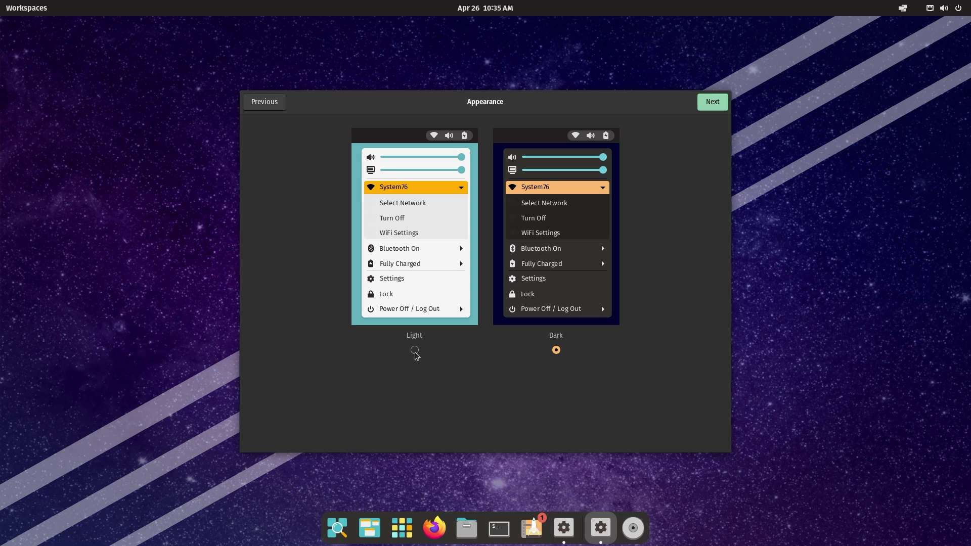
click(415, 350)
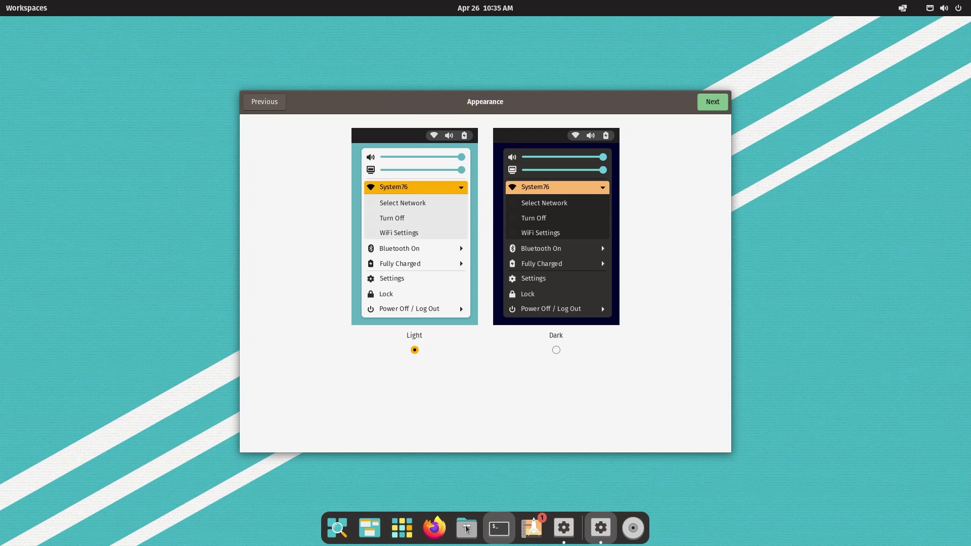
click(570, 527)
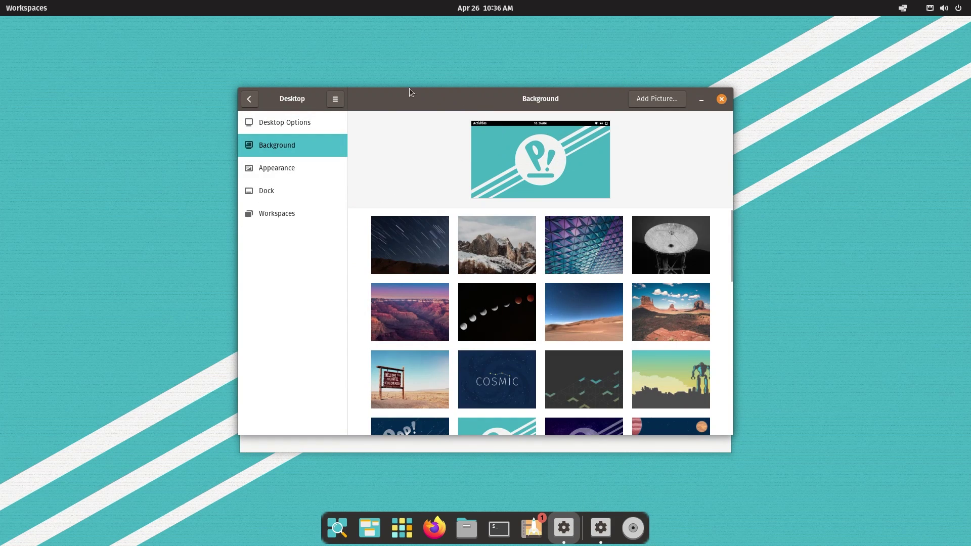
click(273, 167)
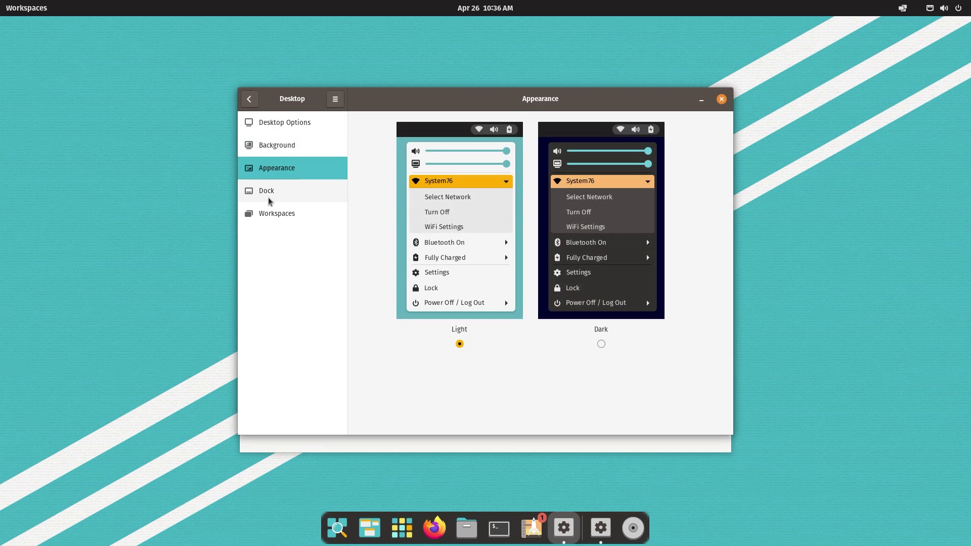
click(271, 197)
click(270, 214)
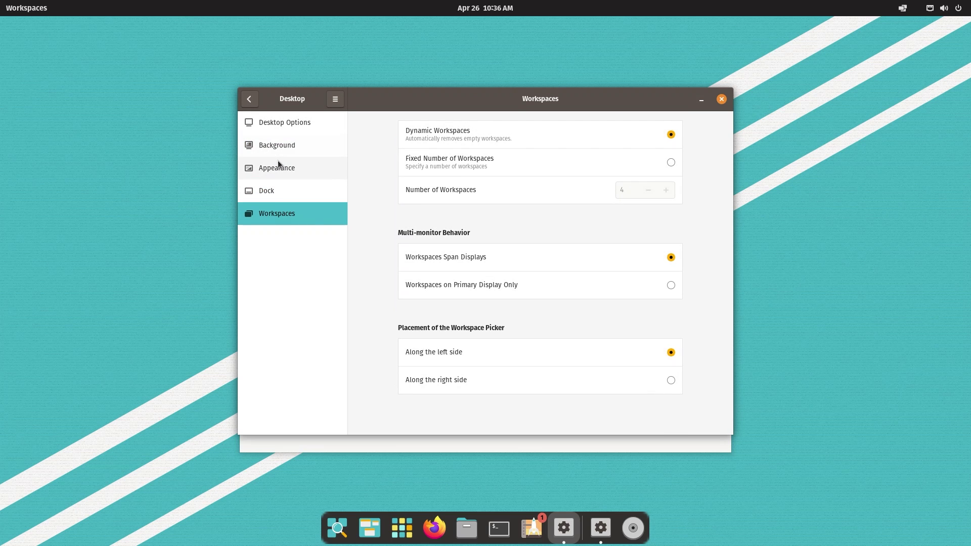
click(277, 164)
click(701, 99)
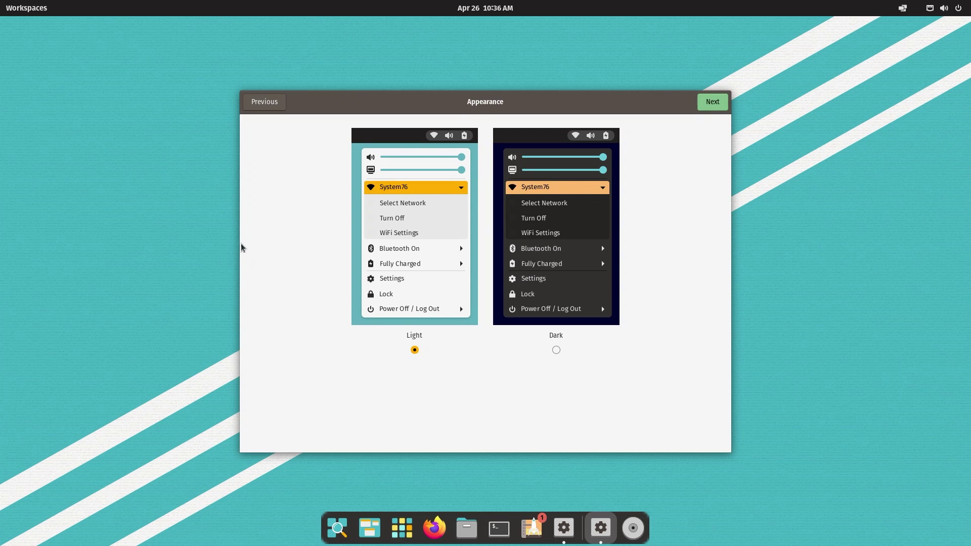
Switch back to the Dark theme and move past the Privacy page
click(556, 350)
click(712, 102)
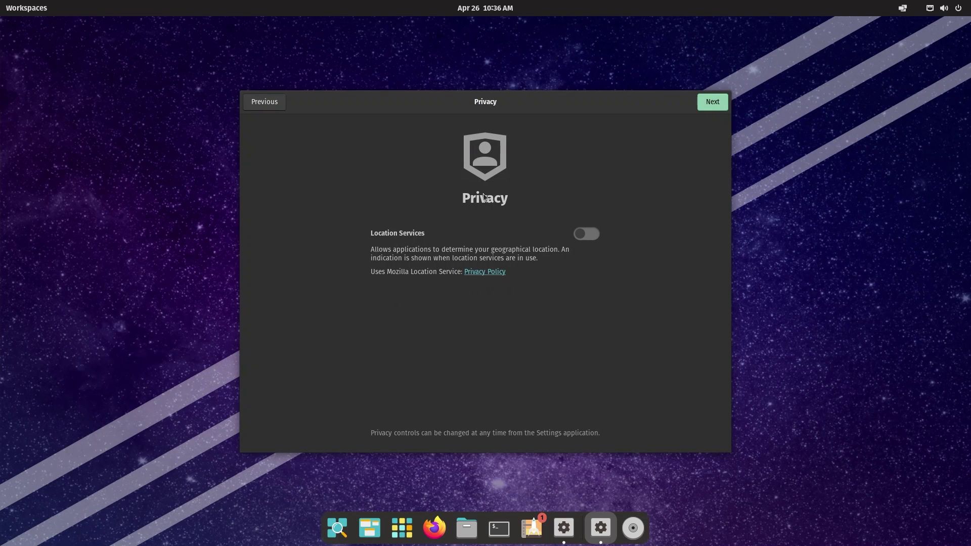
click(716, 103)
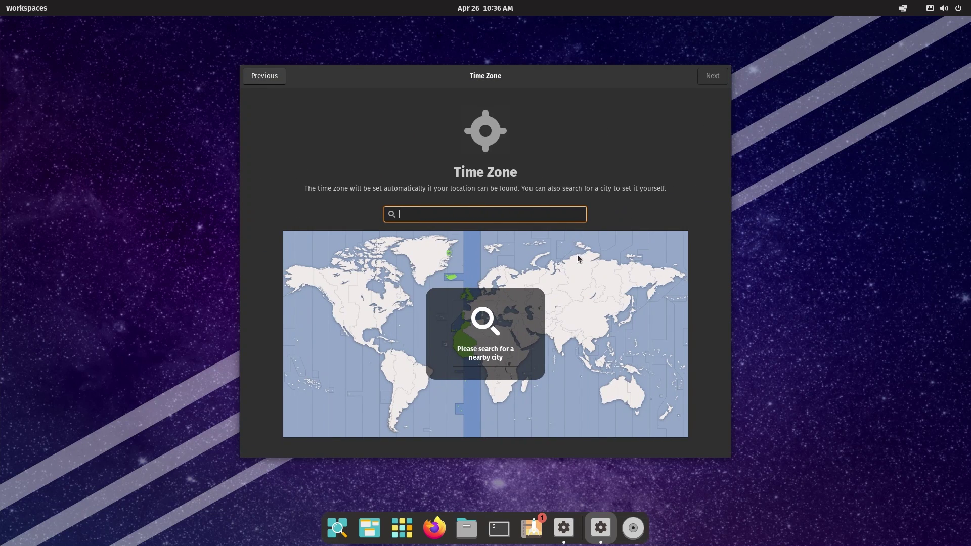
Set the time zone to Kolkata, India, skip online accounts, and finish setup
click(569, 341)
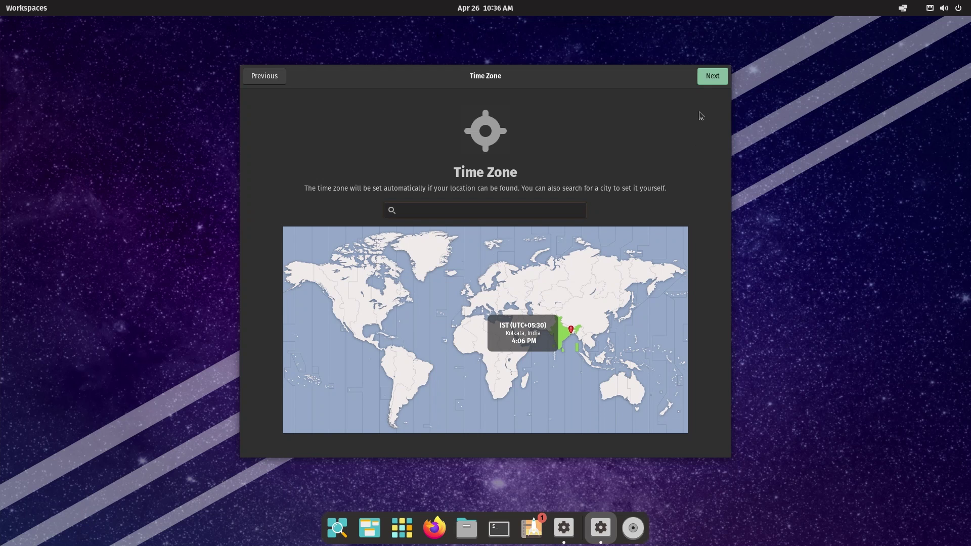
click(710, 77)
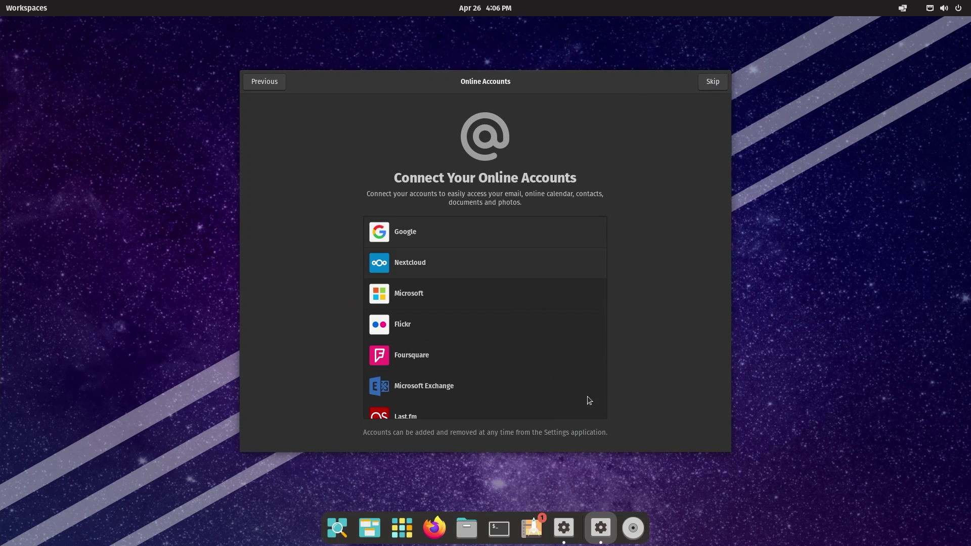
click(712, 81)
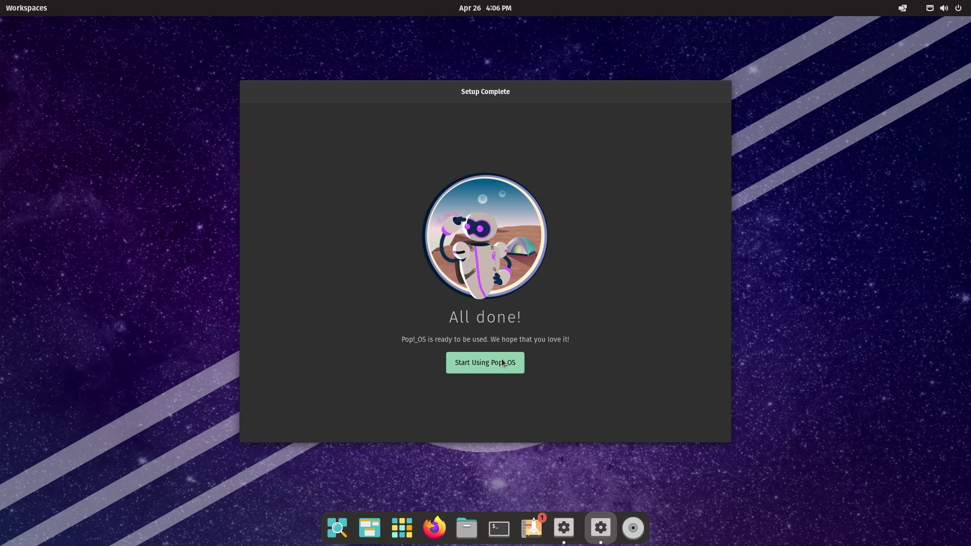
click(502, 362)
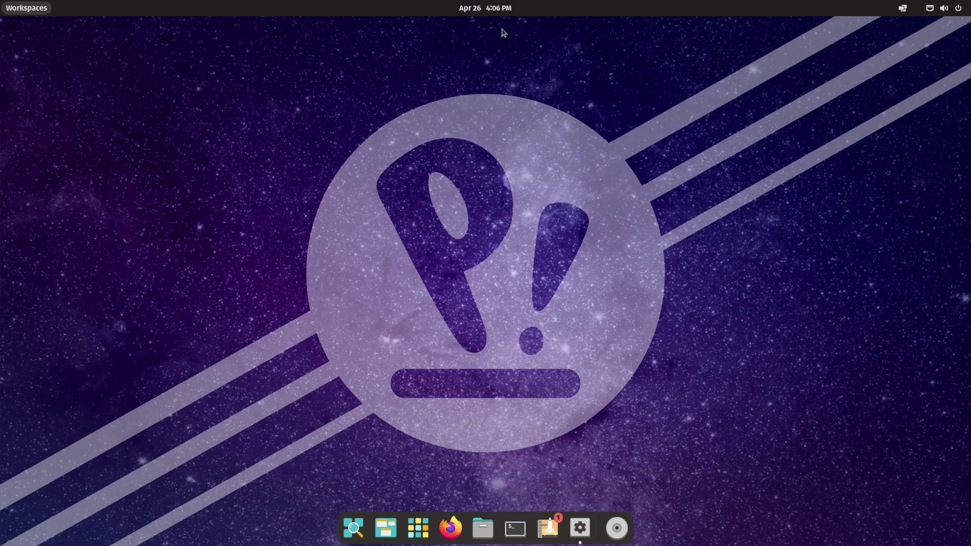
Open the top-right volume and power system menu, then close it
click(943, 10)
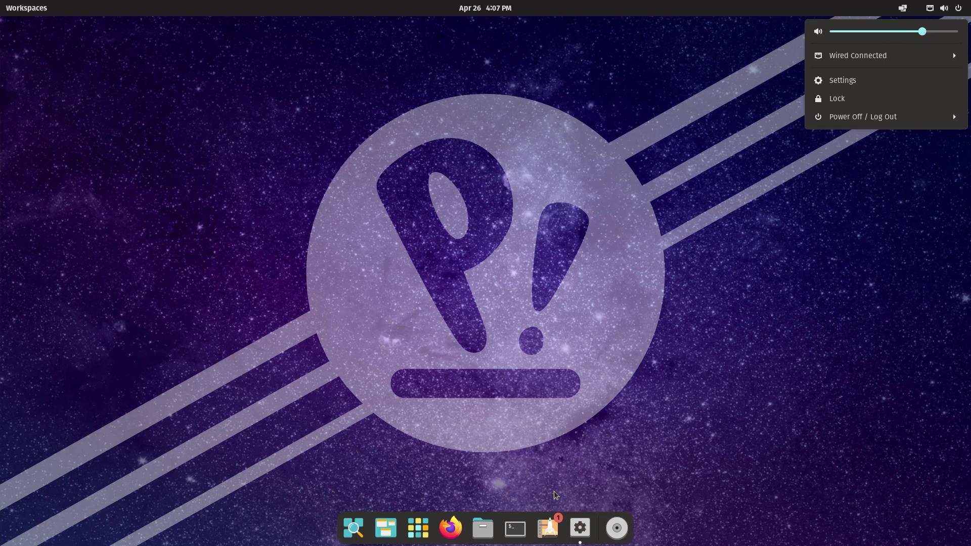
click(556, 496)
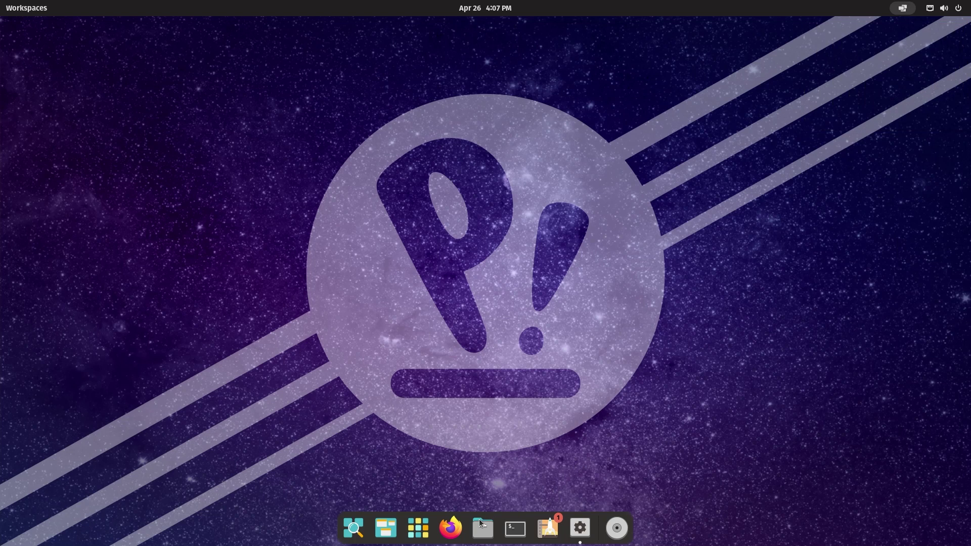
Open Settings and Files on Home, snap them to screen halves, then pull both back out
click(581, 530)
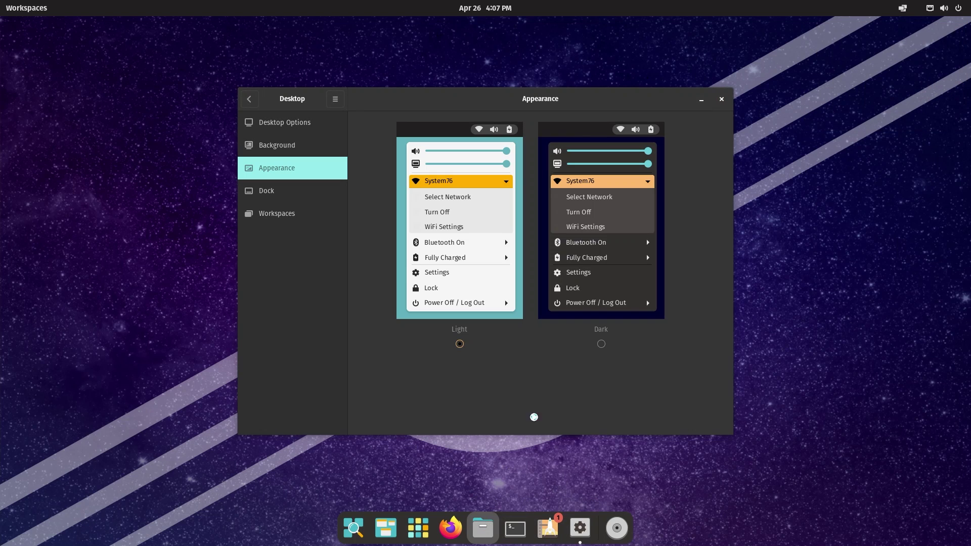
key(super+f)
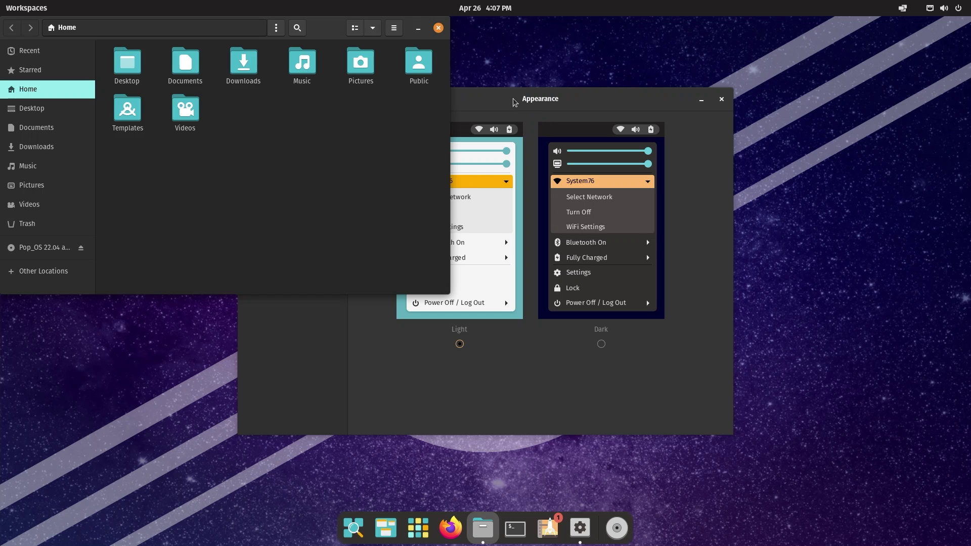
click(514, 101)
key(super+Right)
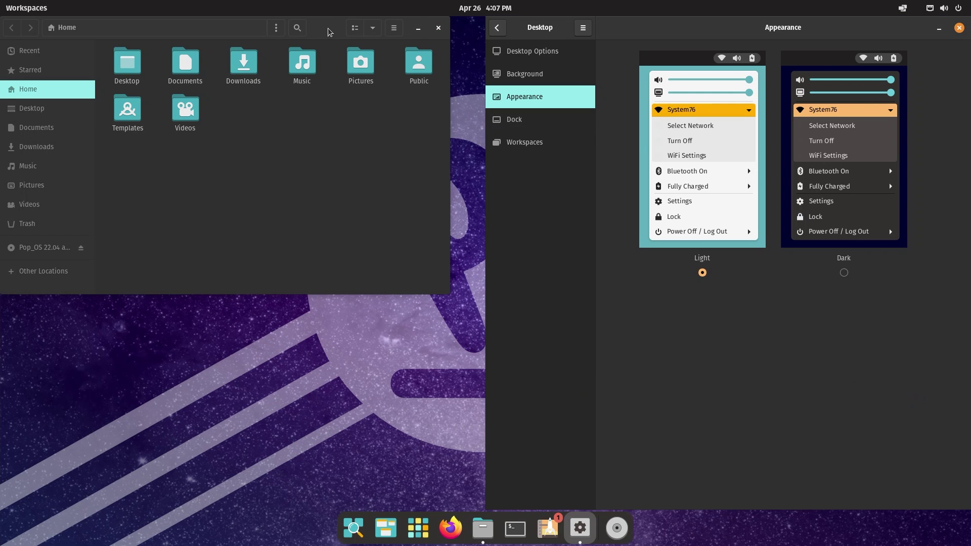
drag(329, 32, 2, 217)
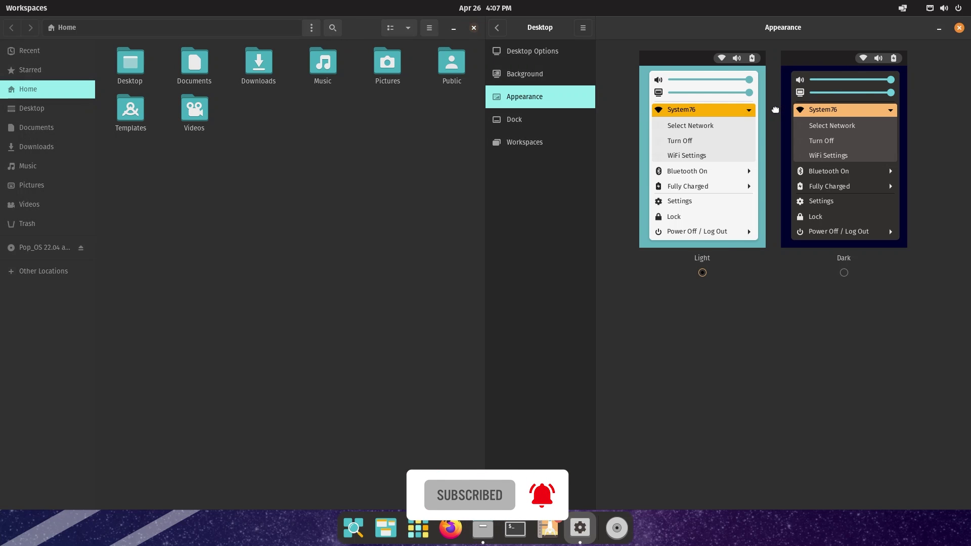
drag(872, 38, 738, 134)
click(364, 56)
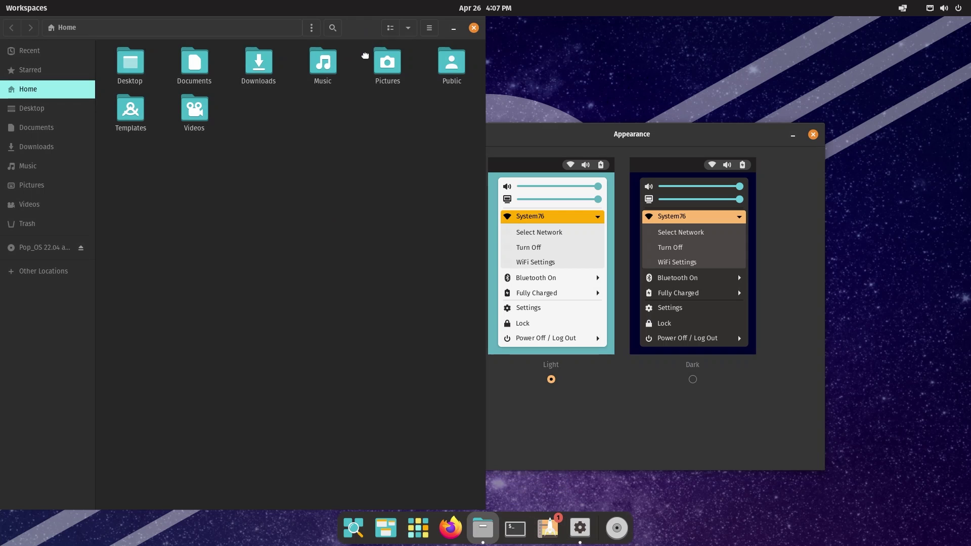
drag(365, 56, 383, 107)
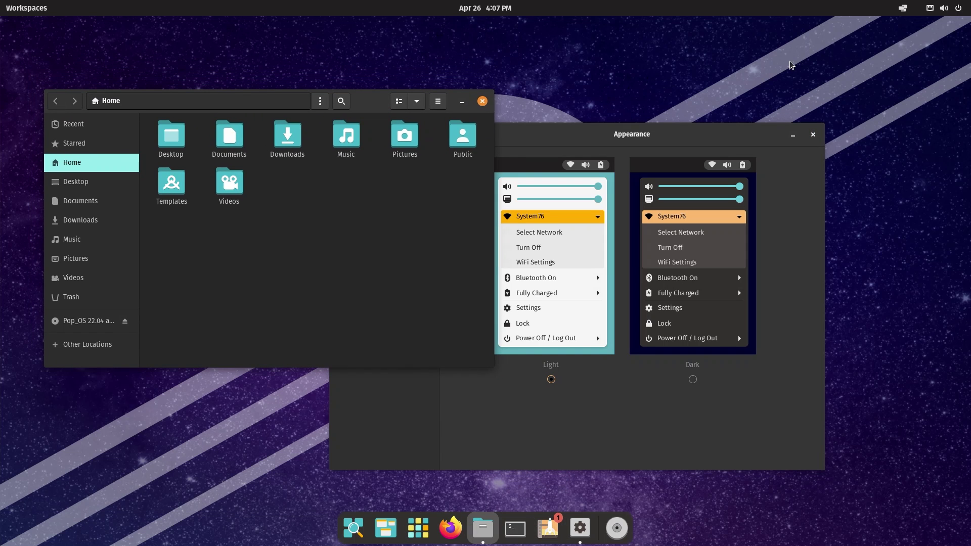
Turn on Tile Windows from the top-bar tiling menu and launch a Terminal to tile
click(907, 9)
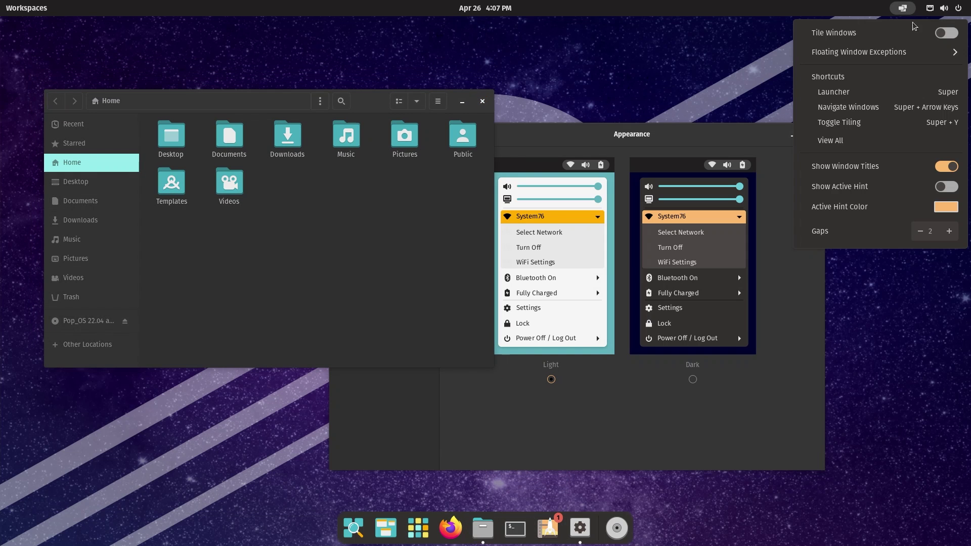
click(945, 33)
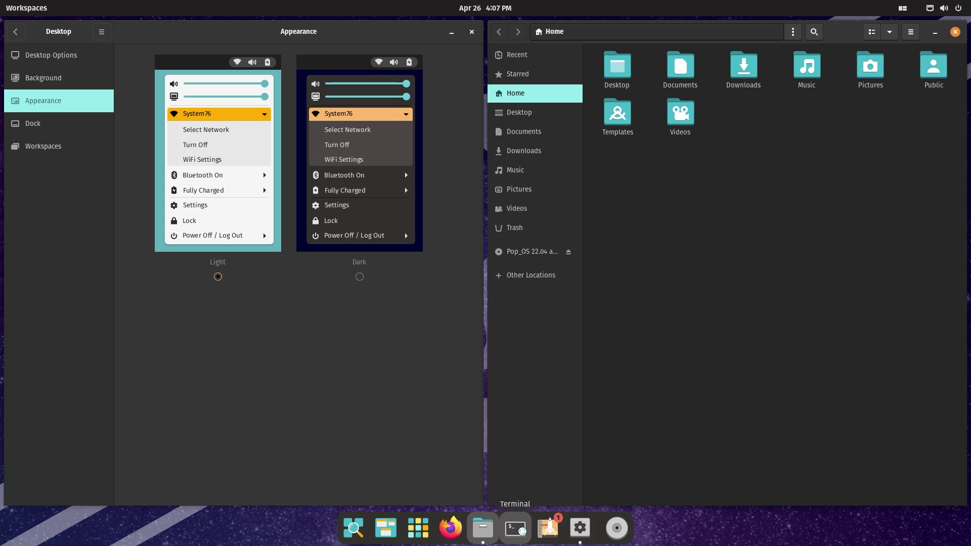
click(515, 528)
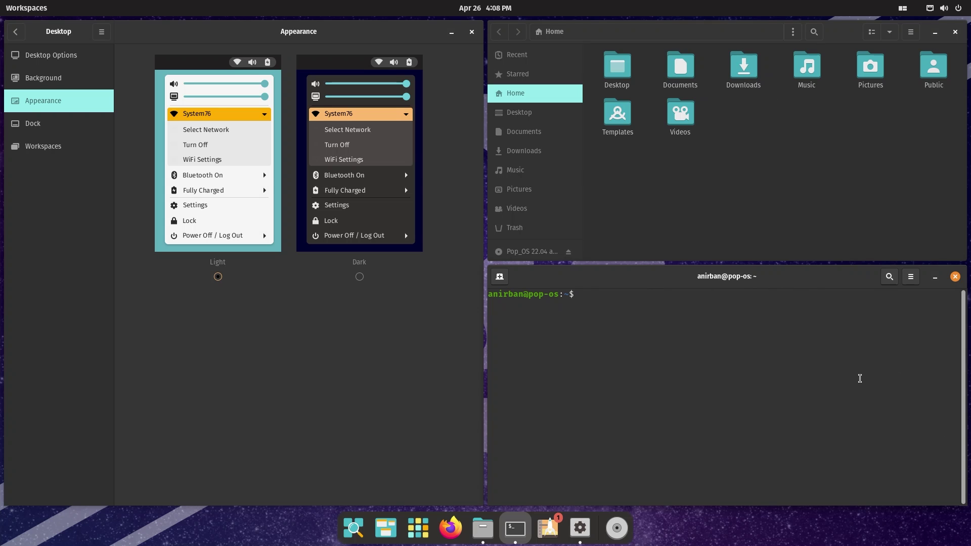
click(901, 12)
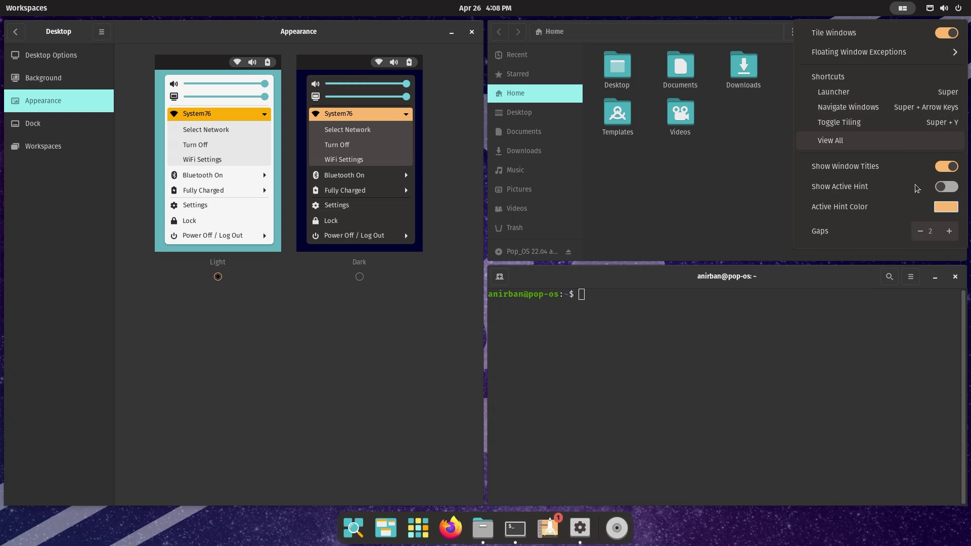
Toggle the active window hint on and off, cut gaps to 1, then disable tiling with Super+Y
click(947, 187)
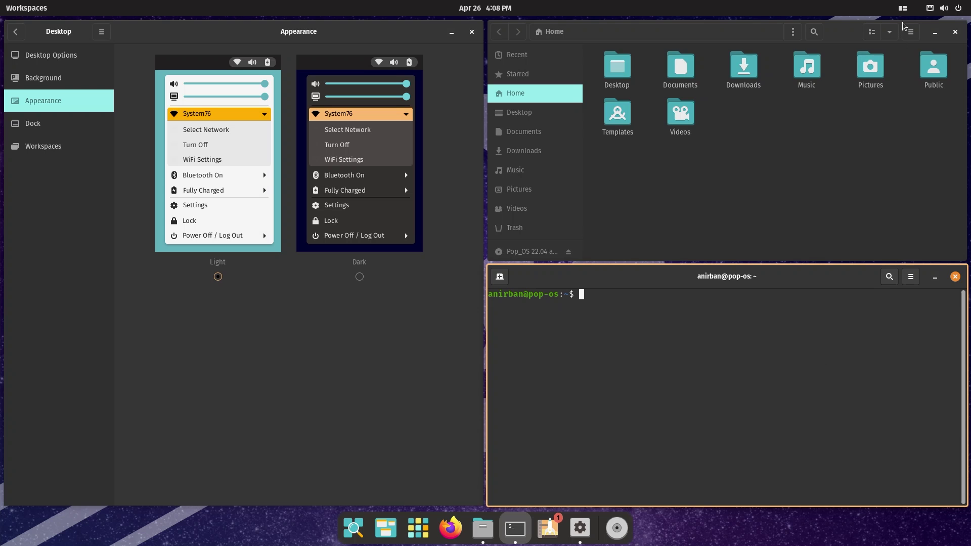
click(902, 8)
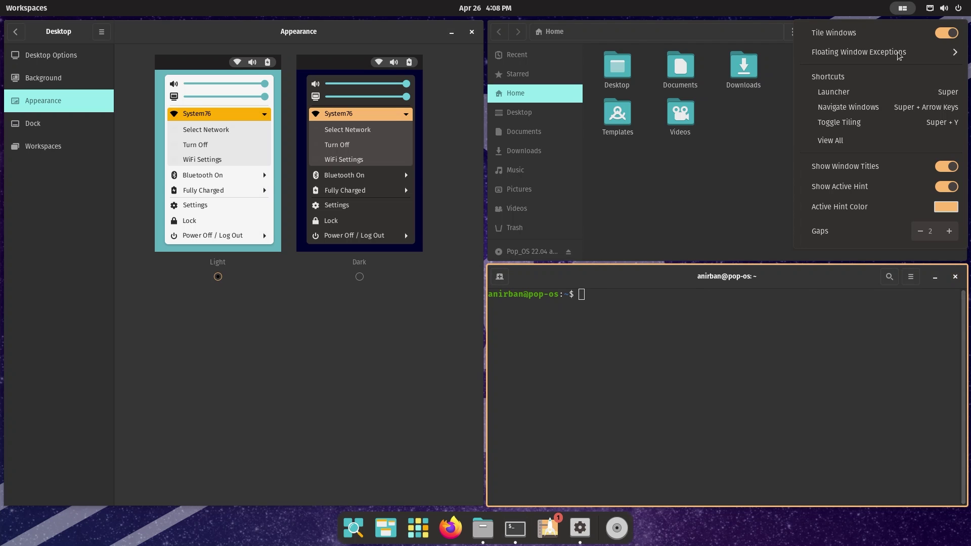
click(950, 187)
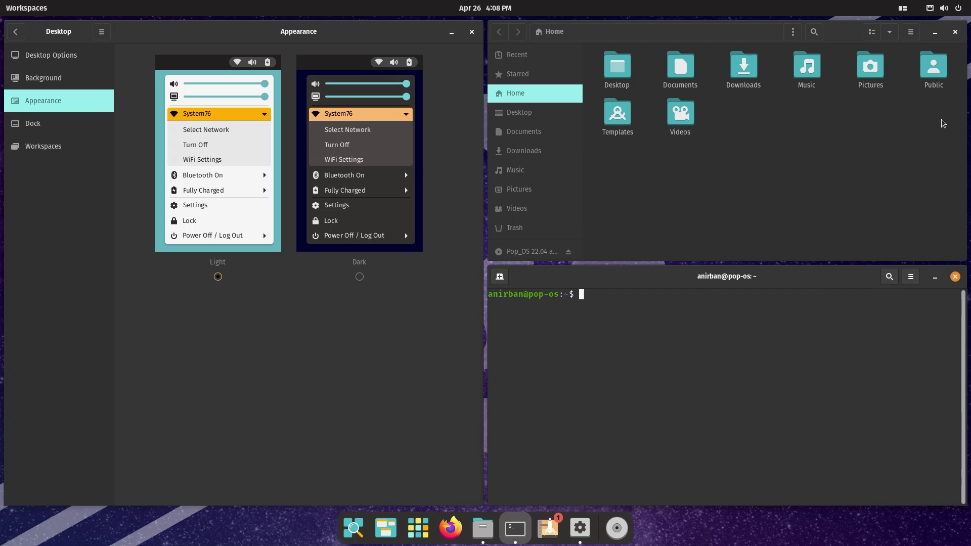
click(906, 13)
click(921, 233)
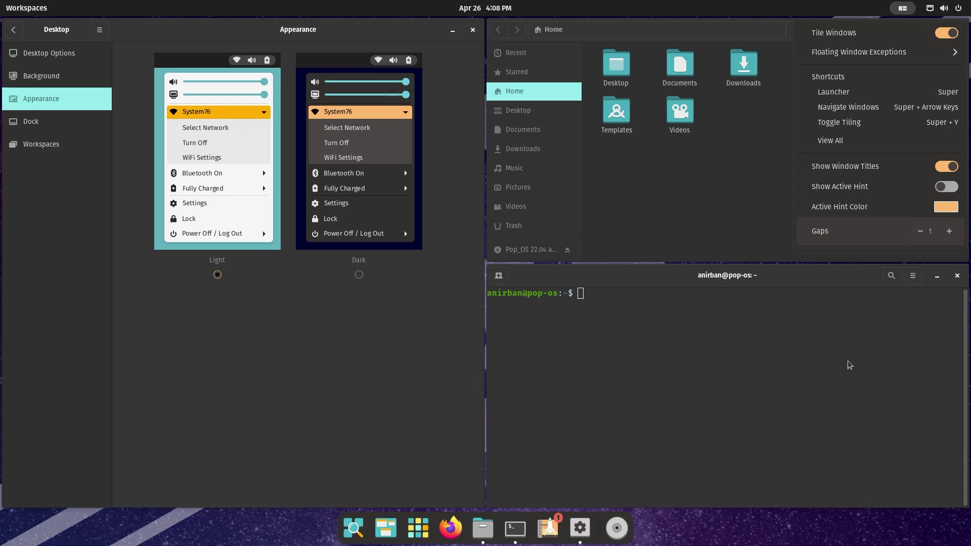
key(super+y)
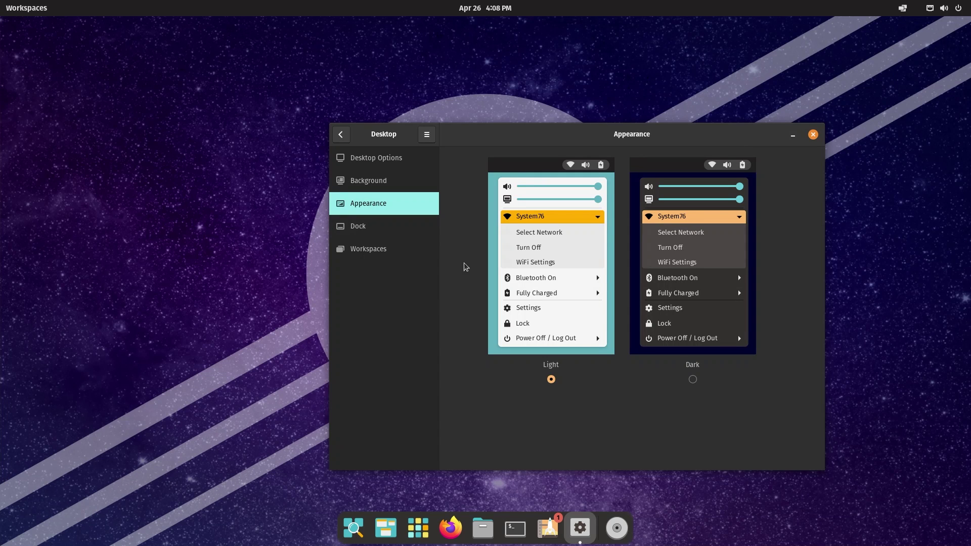
Return to the Settings list, open About, and scroll through the Pop!_OS 22.04, GNOME 42.0, X11 details
click(340, 134)
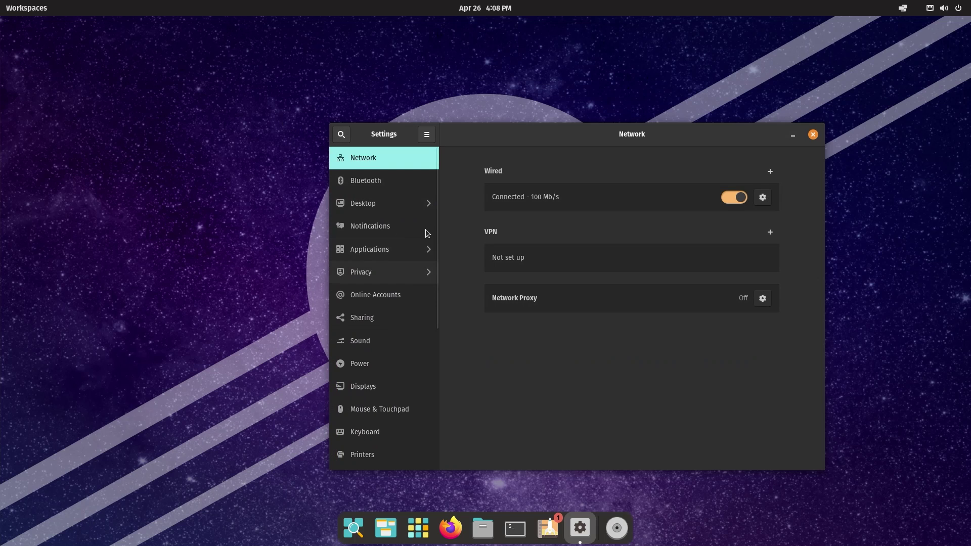
drag(438, 284, 381, 464)
click(373, 460)
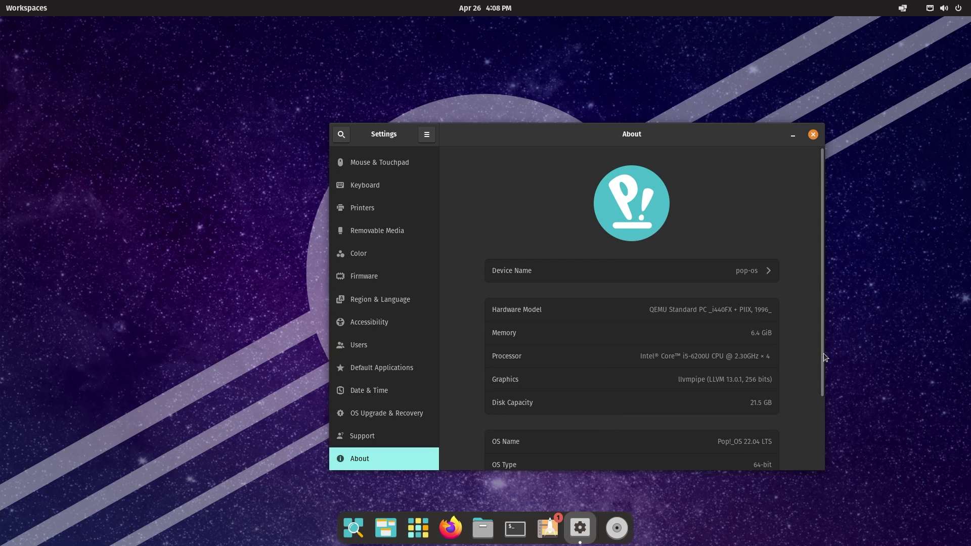
drag(822, 353, 770, 431)
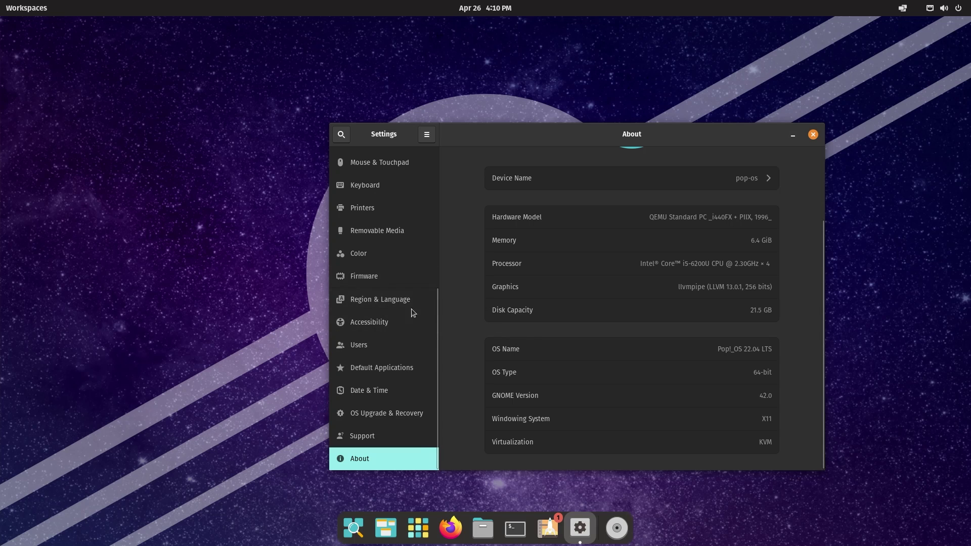
Under Desktop > Background, scroll the wallpapers and pick the purple and pink cartoon scene
scroll(388, 343, up, 1)
scroll(415, 316, up, 6)
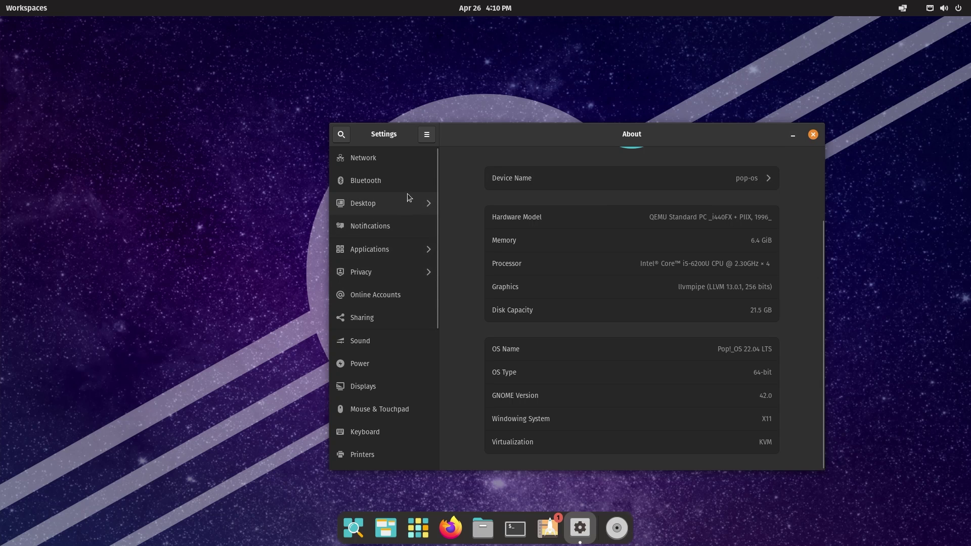
click(352, 205)
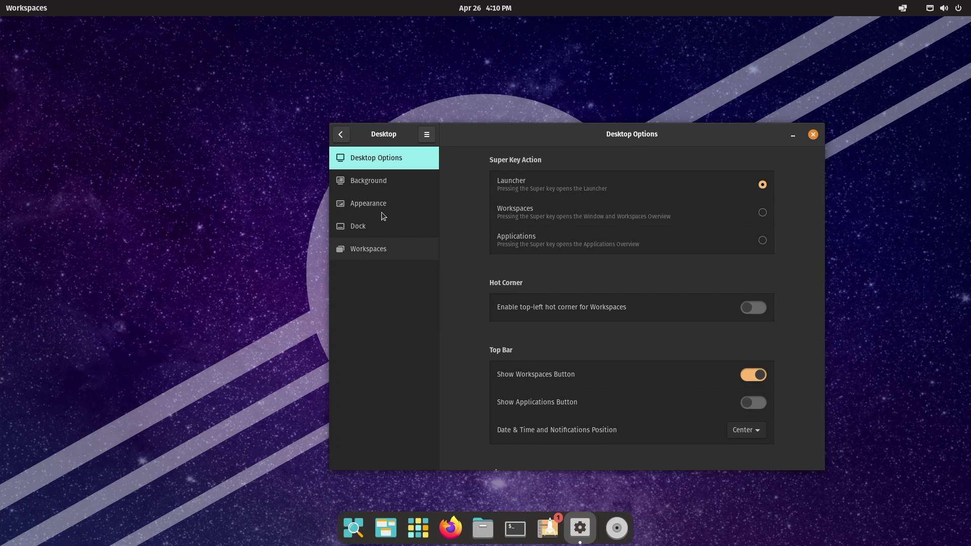
click(347, 185)
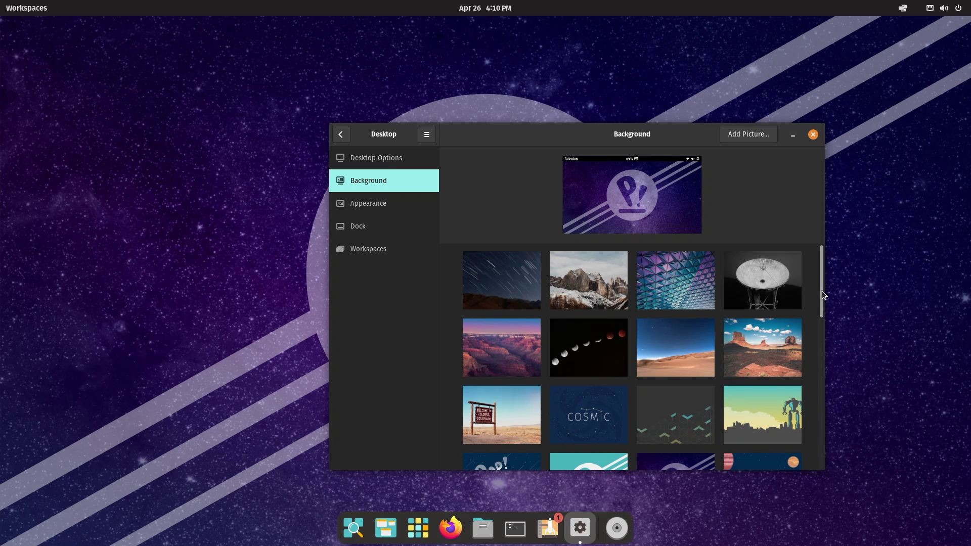
drag(821, 290, 797, 398)
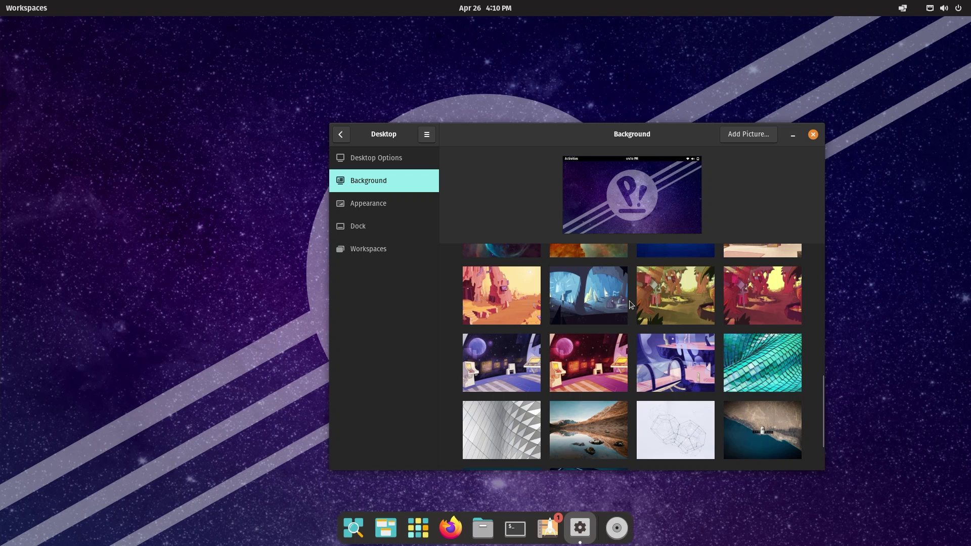
click(675, 363)
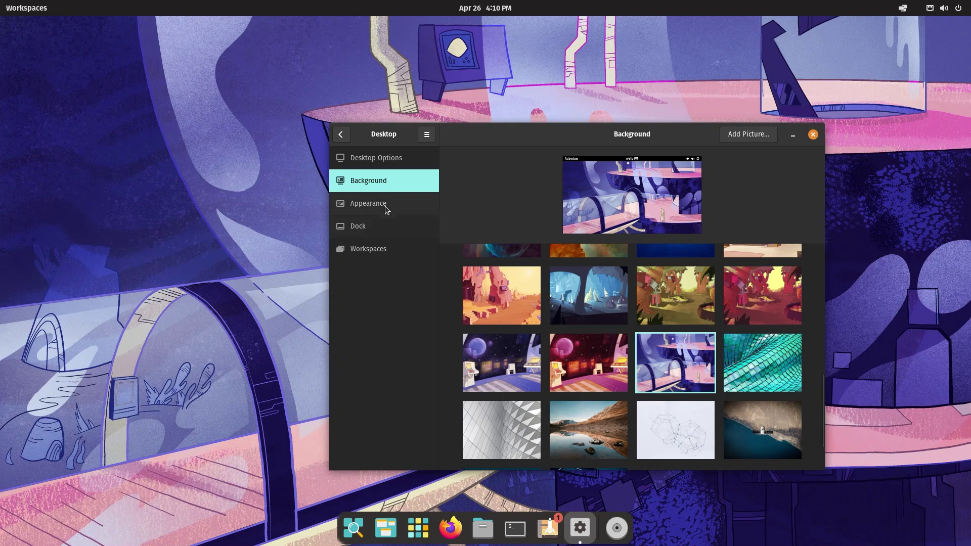
In Dock settings, hide mounted drives and set icon clicks to Launch, Minimize, or Preview Windows
click(372, 204)
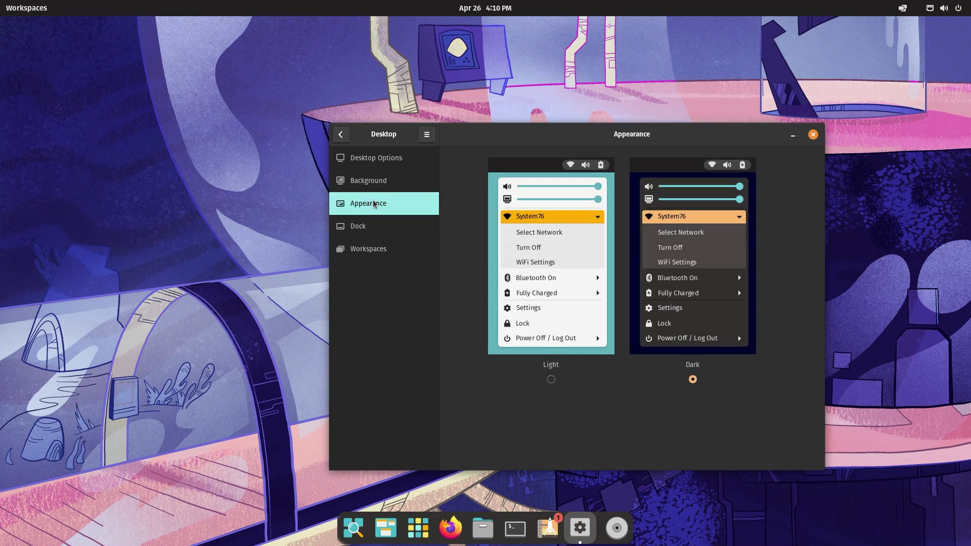
click(379, 226)
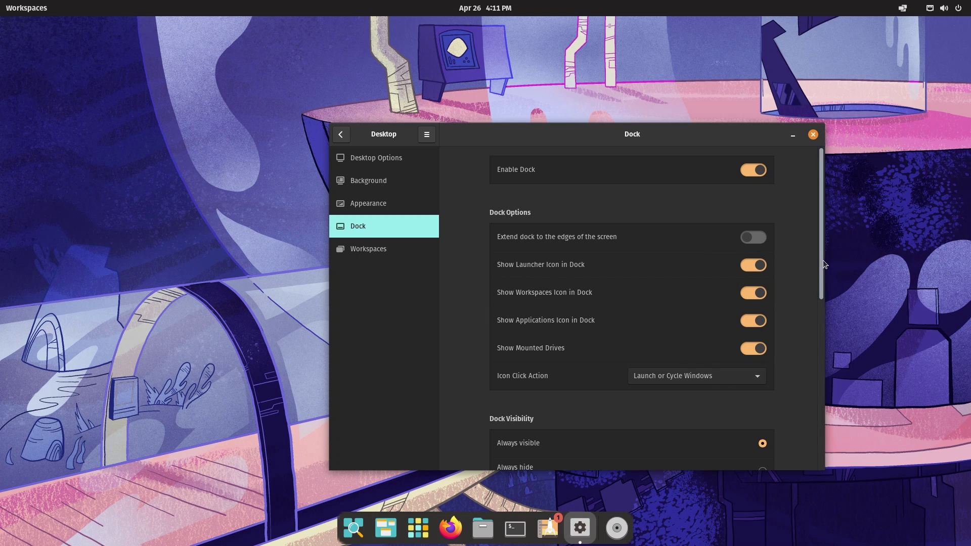
scroll(823, 260, down, 1)
click(753, 306)
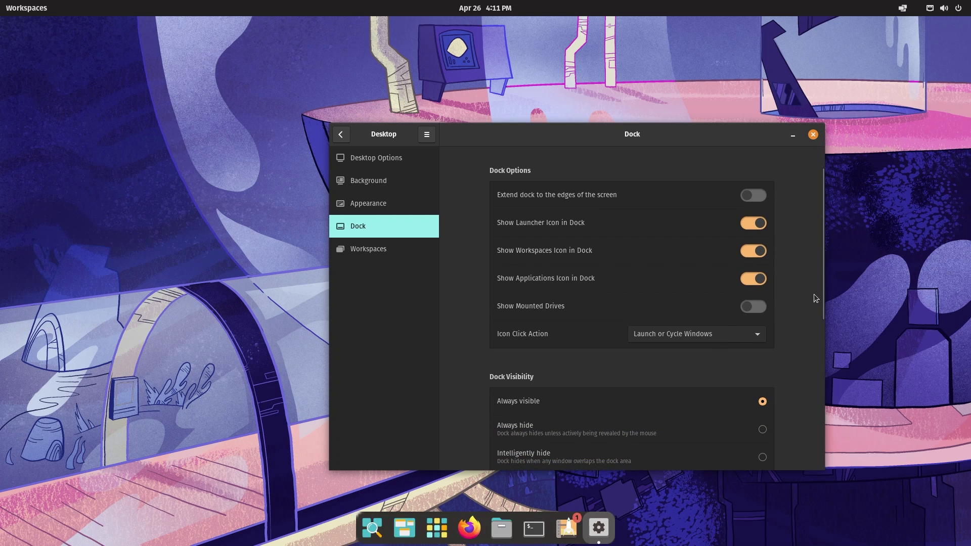
click(712, 342)
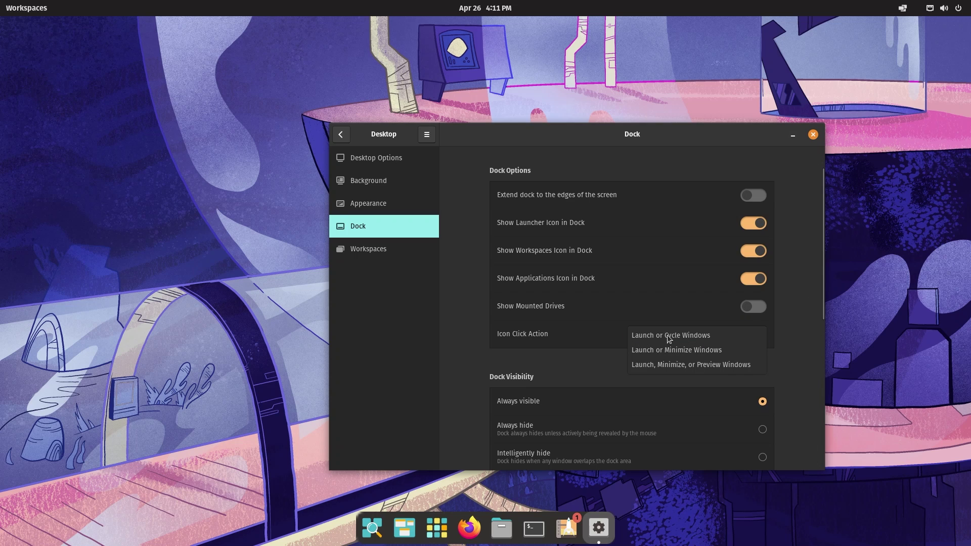
click(656, 364)
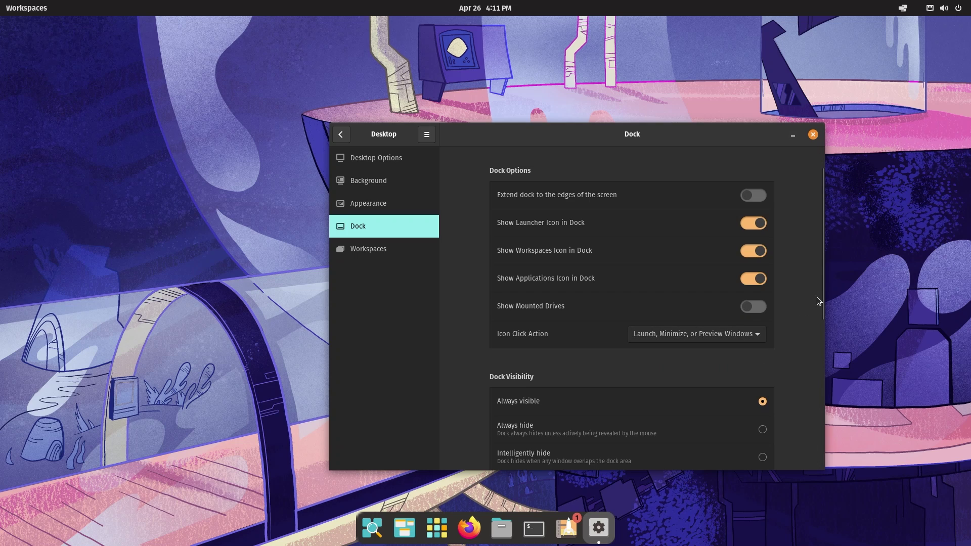
drag(820, 301, 831, 445)
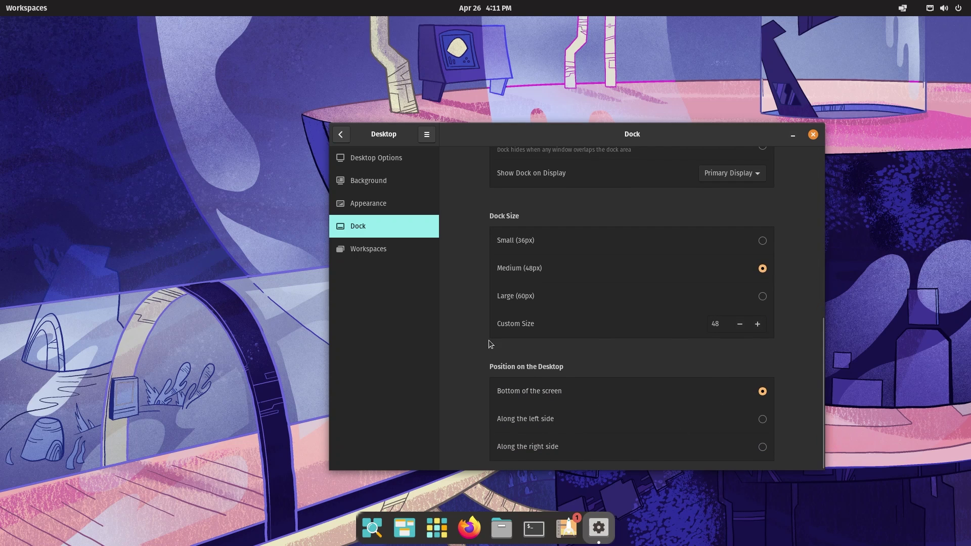
Open the App Library with Super+A, browse the Office, System and Utilities folders, then return to Library Home
key(super+a)
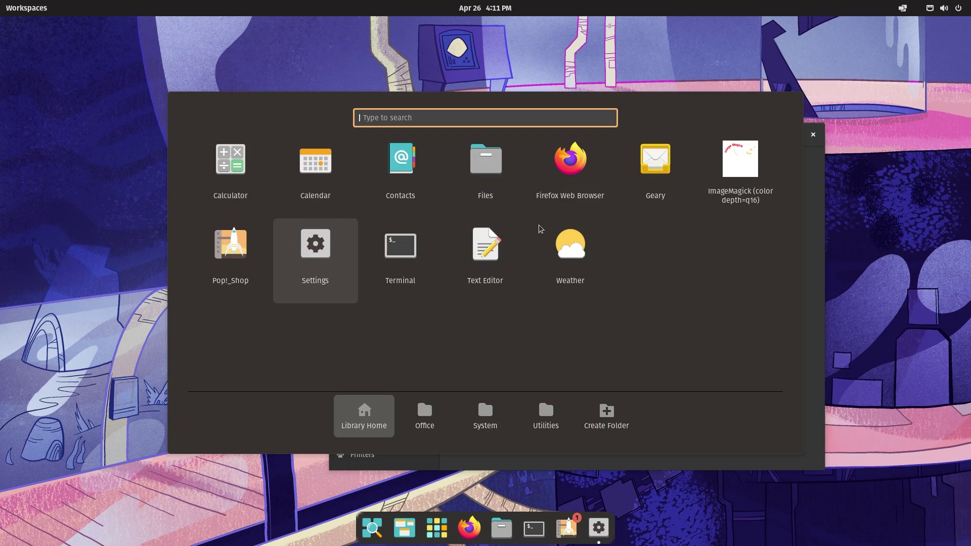
click(426, 419)
click(487, 427)
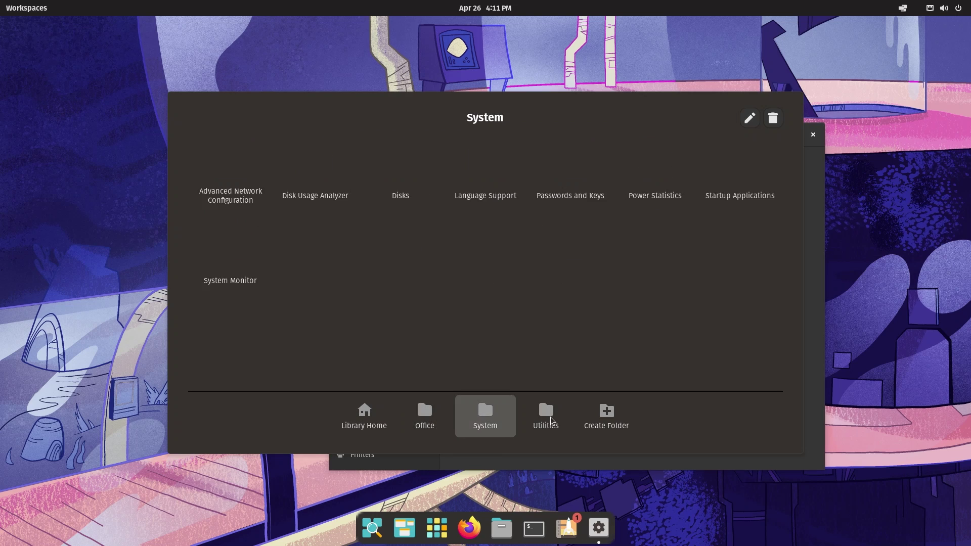
click(550, 416)
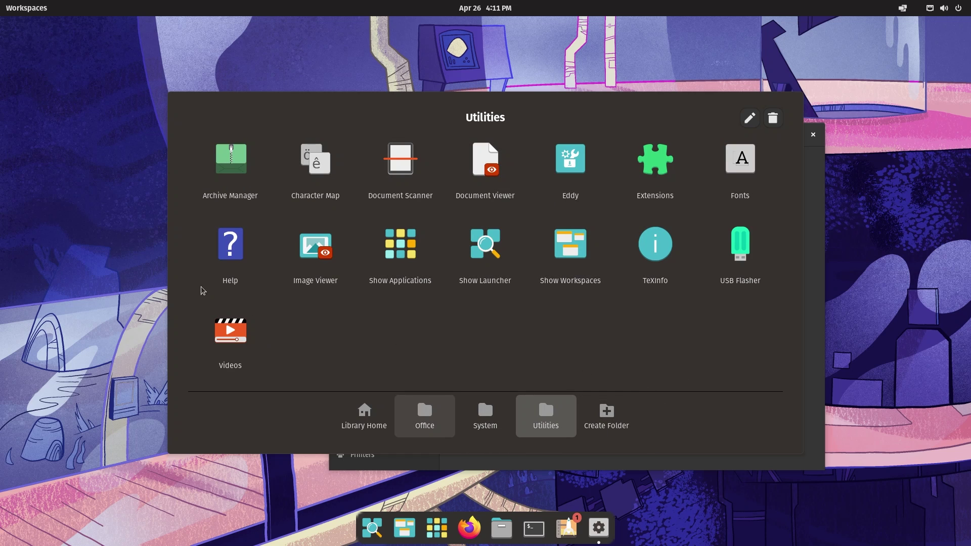
click(359, 425)
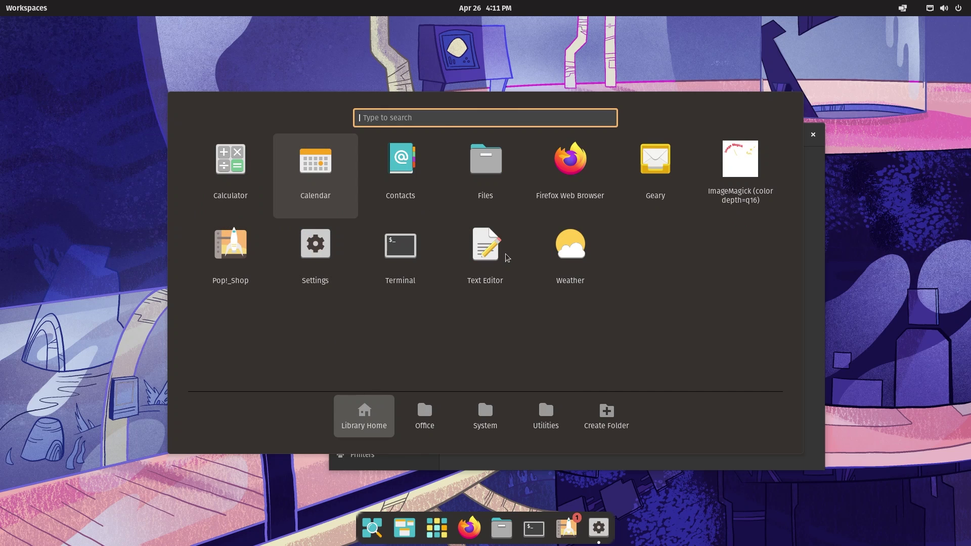
Run uname -a in Terminal to show the 5.16.19 generic kernel, then move the window
click(400, 257)
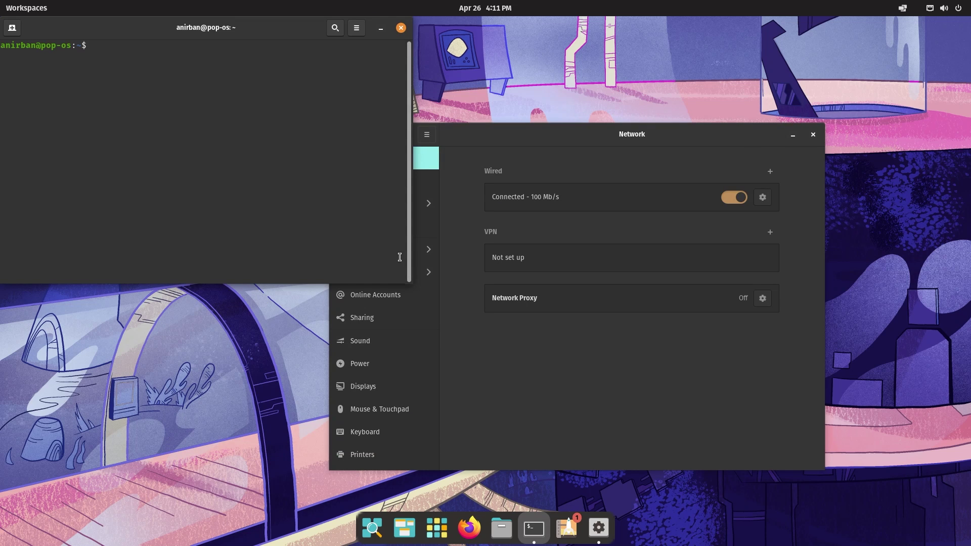
text(uname -a)
key(Return)
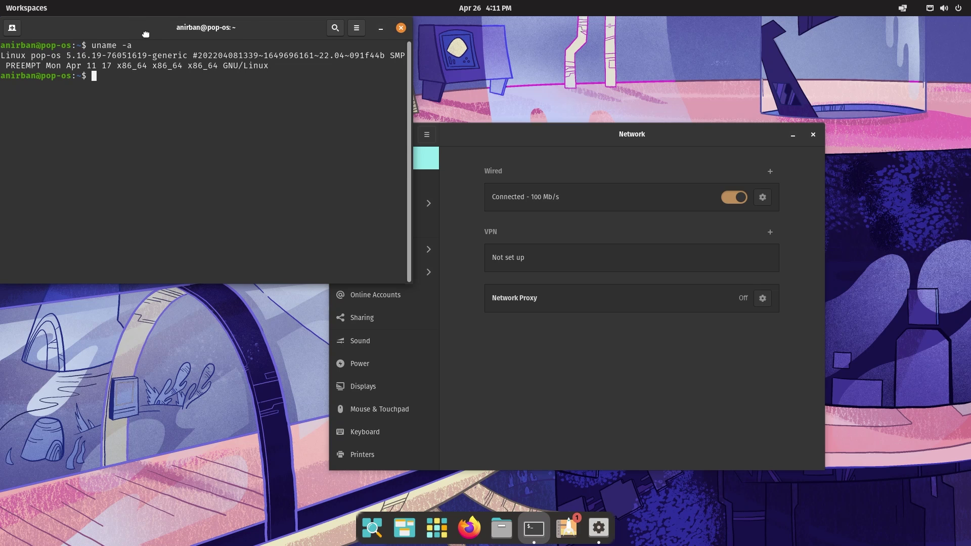
drag(144, 32, 324, 174)
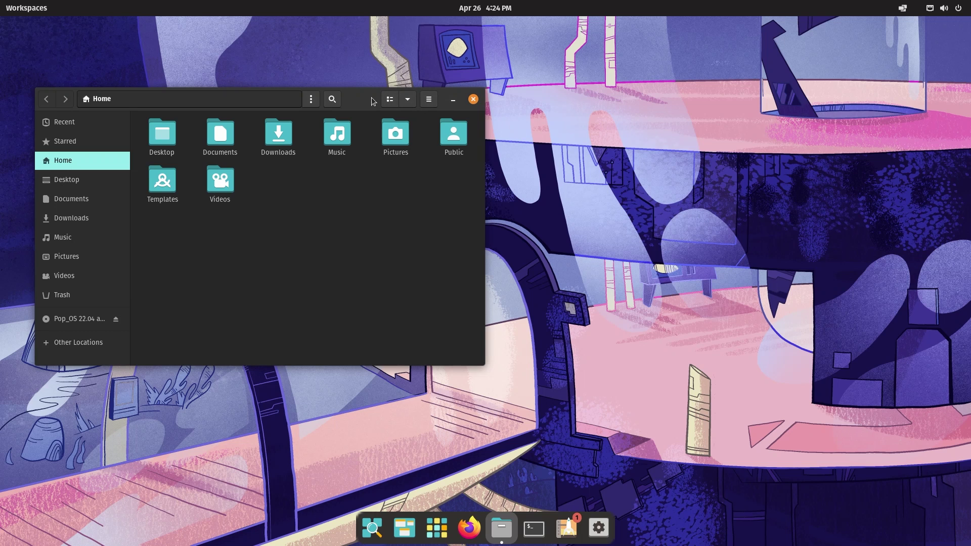
Centre the Files window on screen and search the launcher for 'screensho'
drag(373, 98, 653, 147)
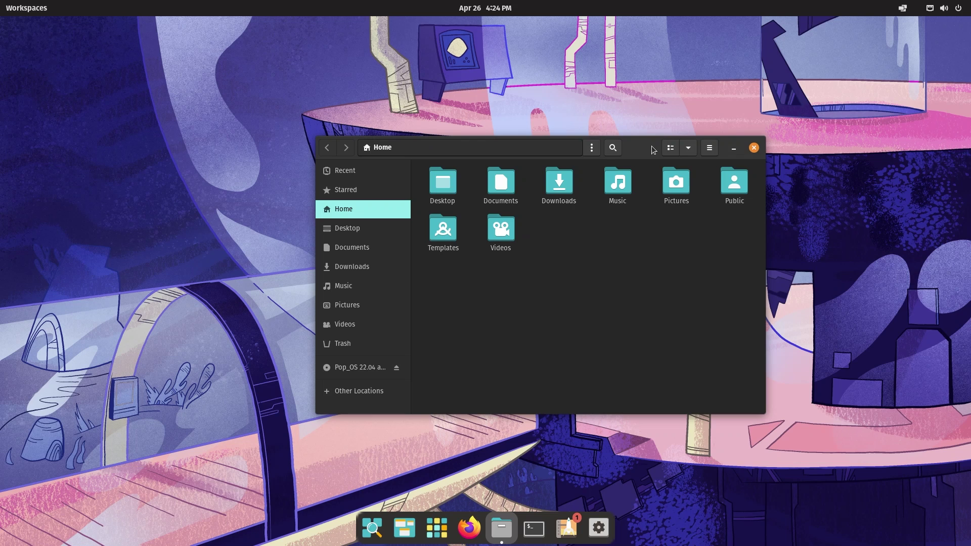
key(super)
text(screen)
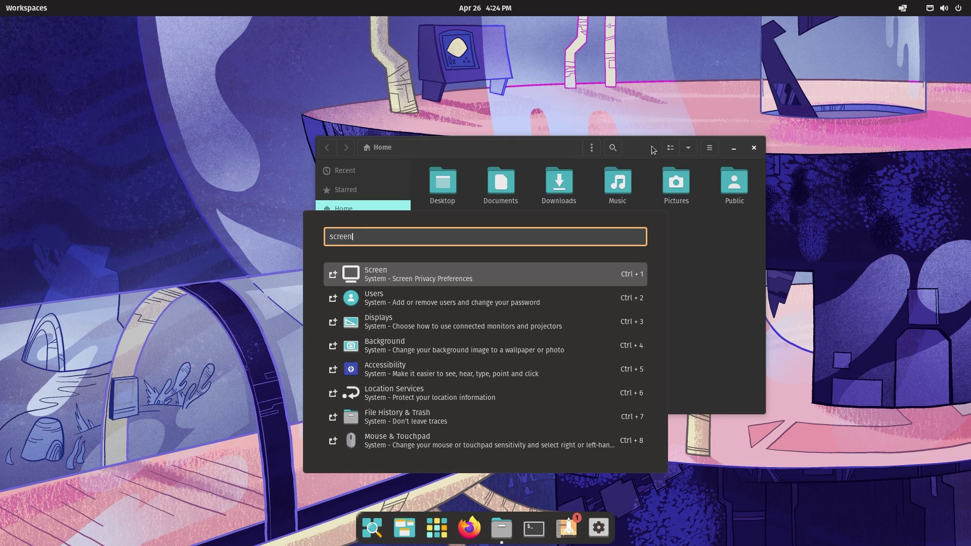
text(sho)
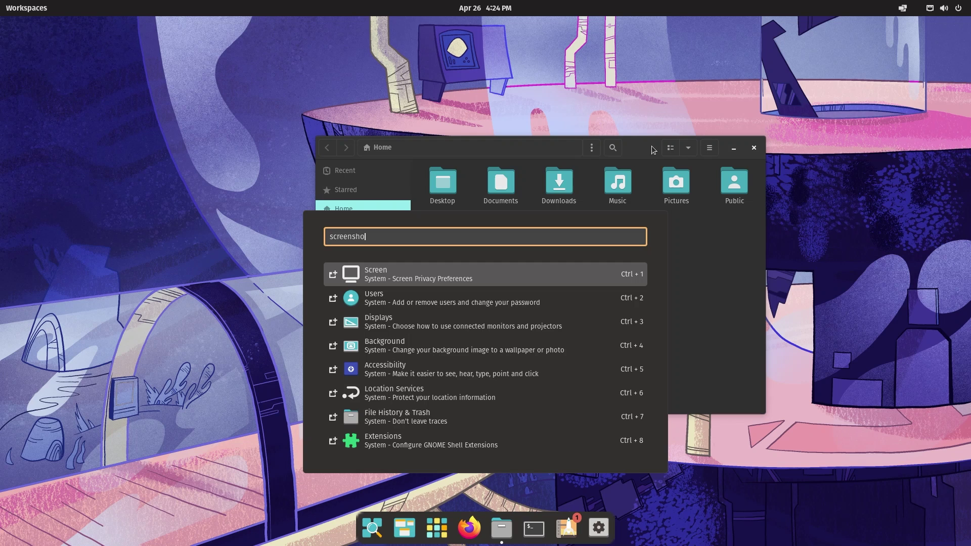
key(Escape)
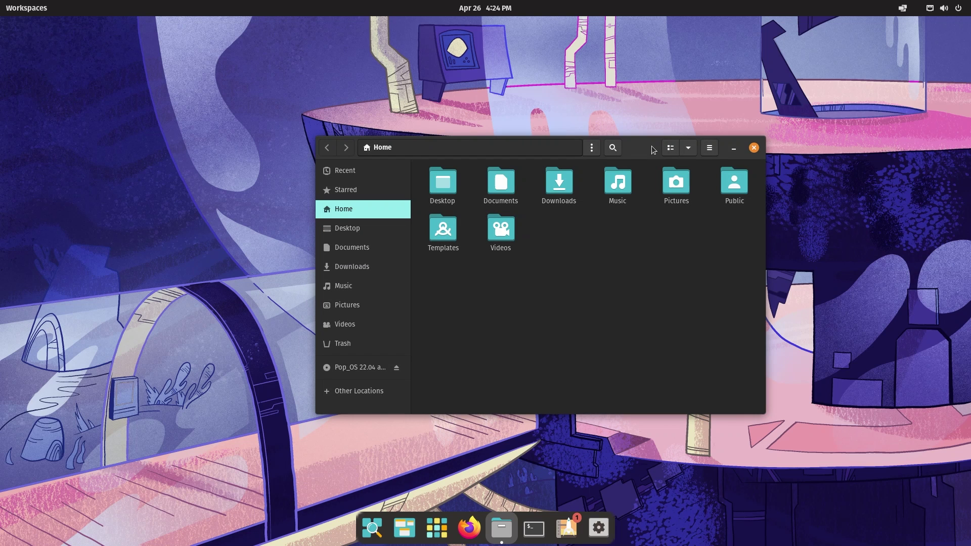
key(Print)
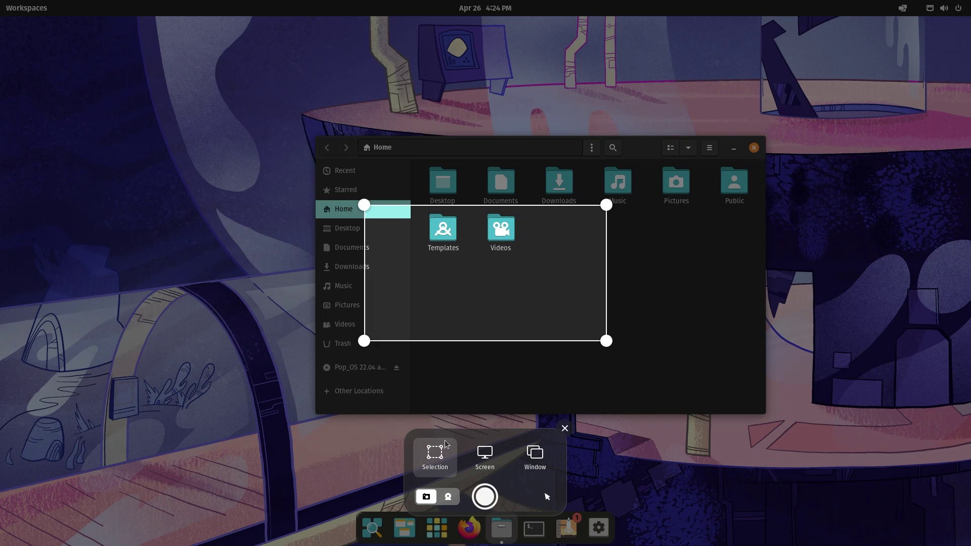
click(485, 457)
click(535, 457)
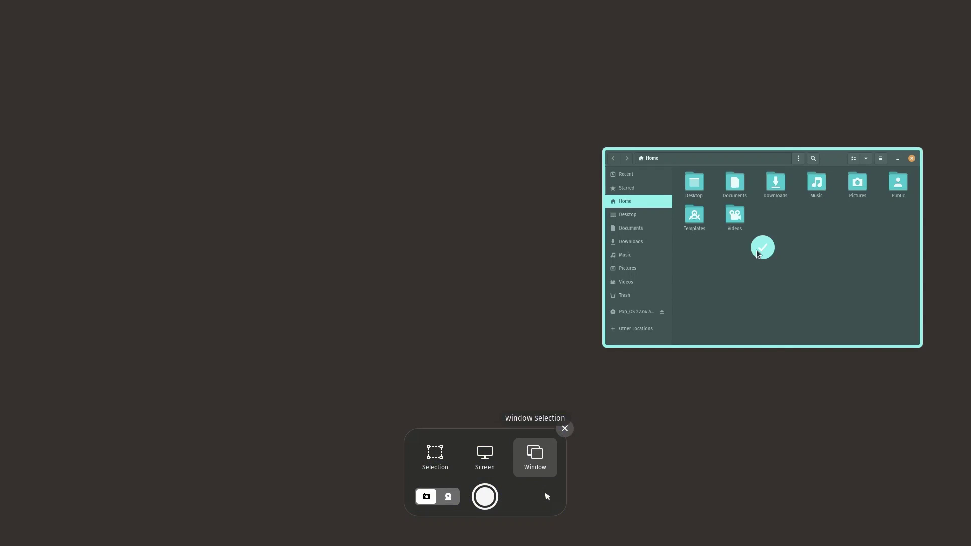
click(470, 461)
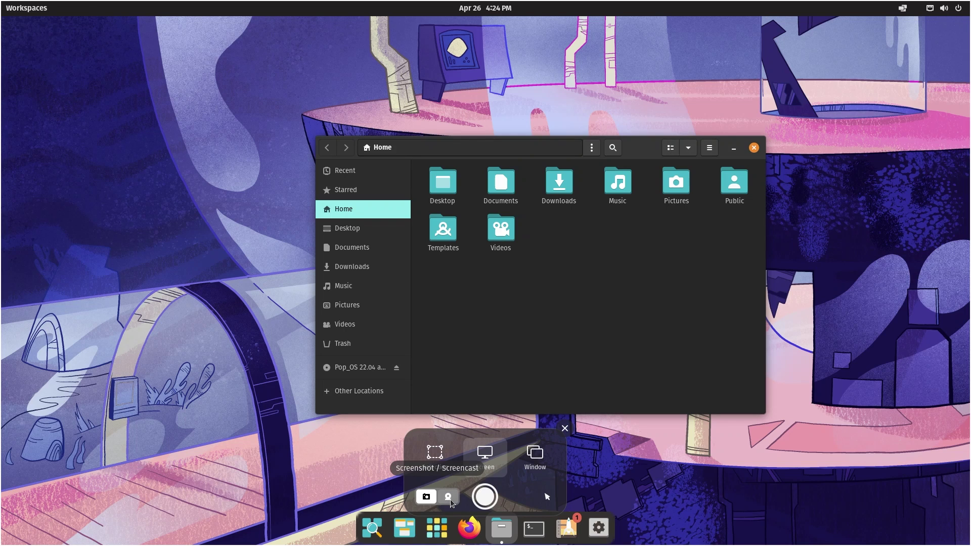
click(450, 499)
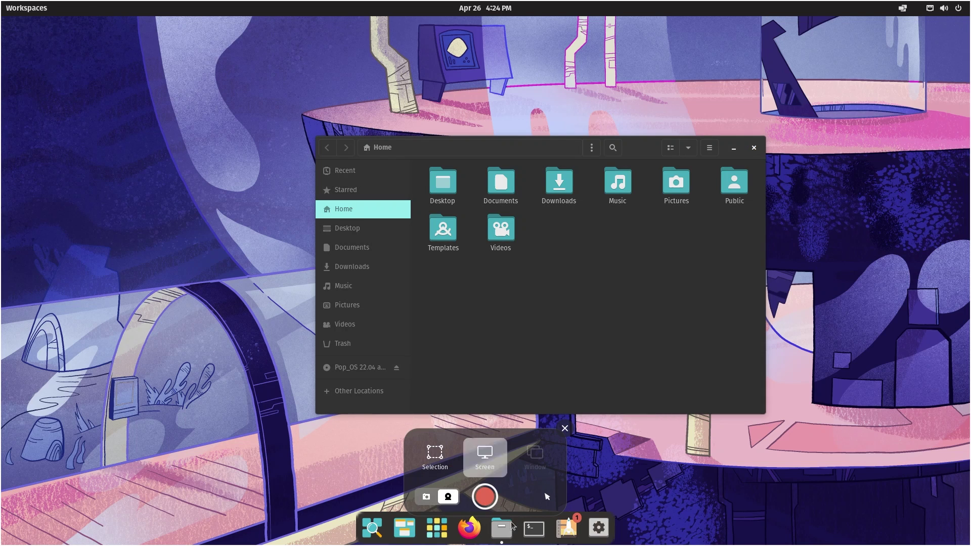
click(435, 455)
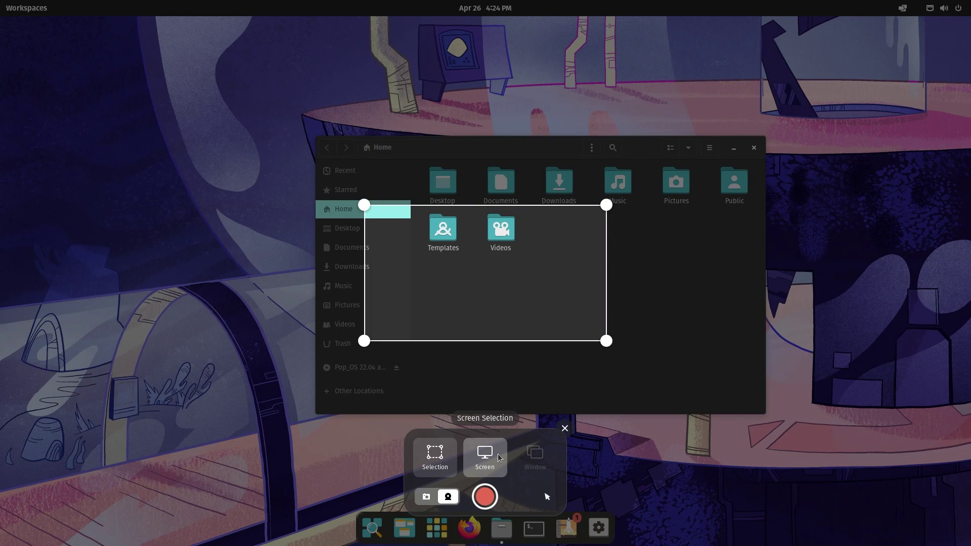
click(498, 456)
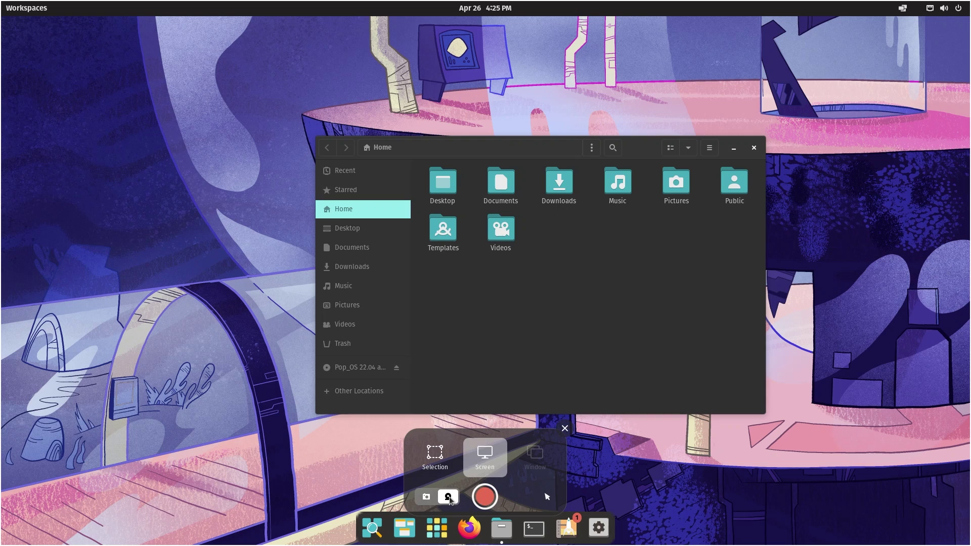
click(565, 428)
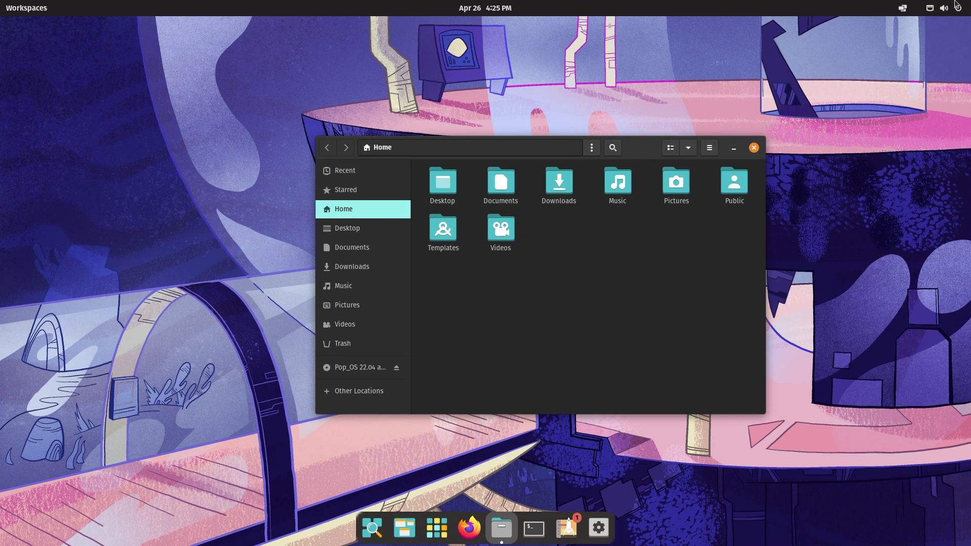
Dismiss the reopened screenshot tool and go to the OS Upgrade & Recovery settings page
key(Print)
click(565, 428)
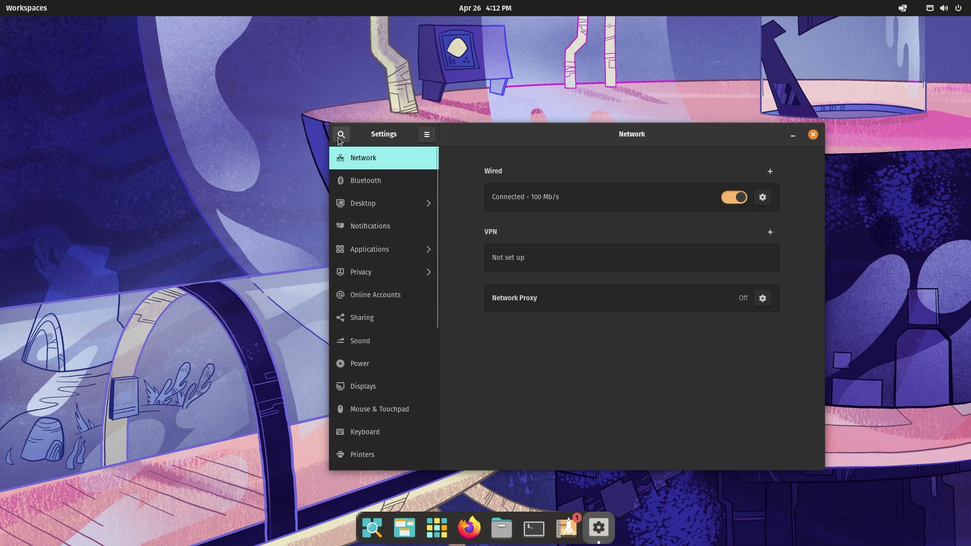
scroll(368, 310, down, 7)
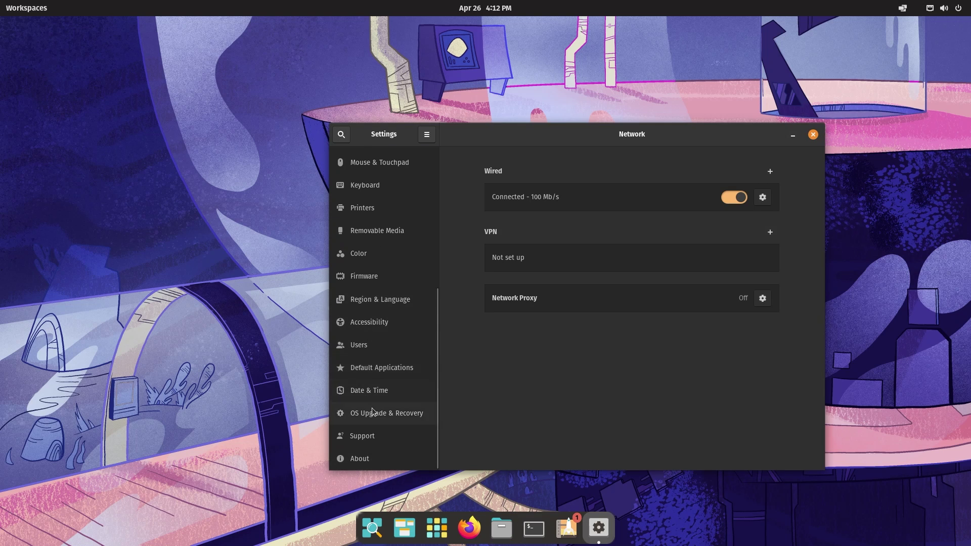
click(372, 411)
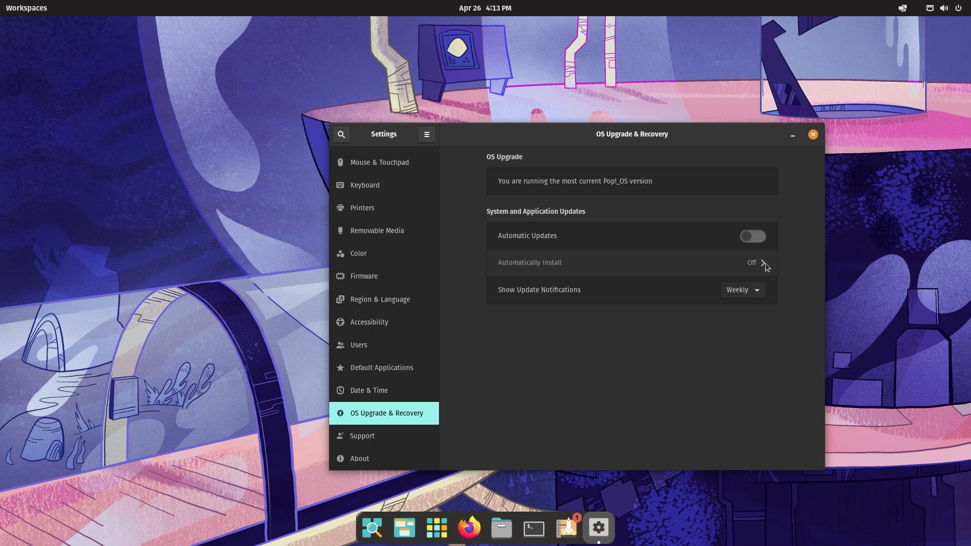
Enable Automatic Updates with installs on Weekdays at 10:00 PM, after briefly trying Update when Available
click(754, 242)
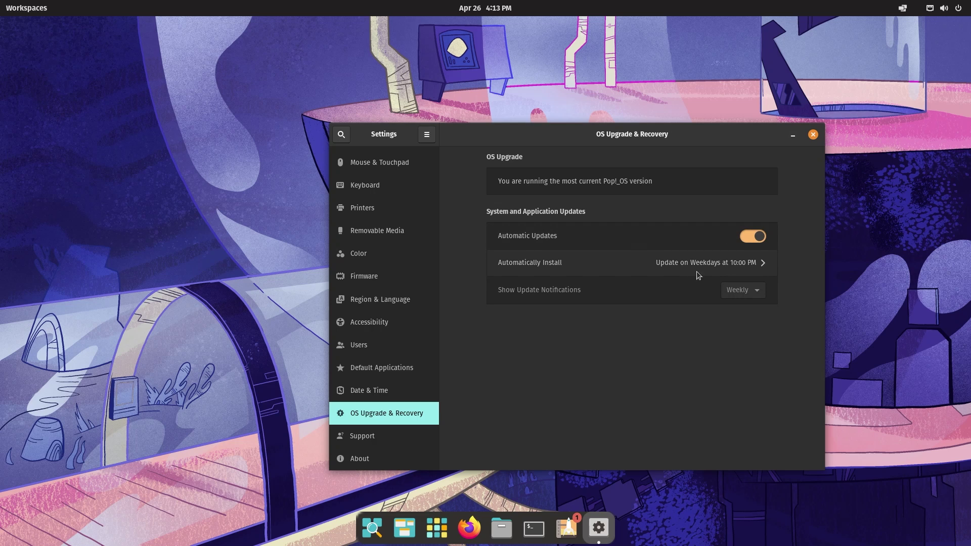
click(762, 264)
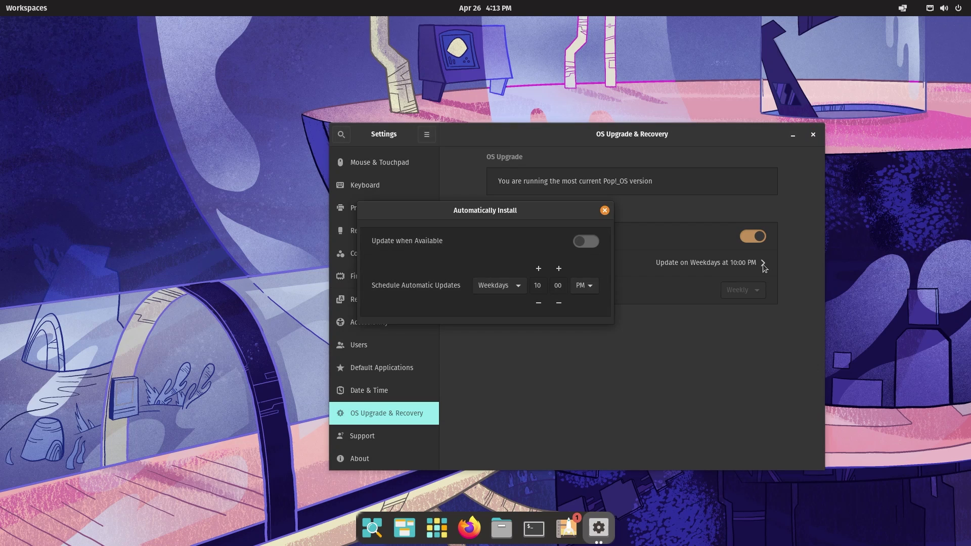
drag(485, 212, 529, 248)
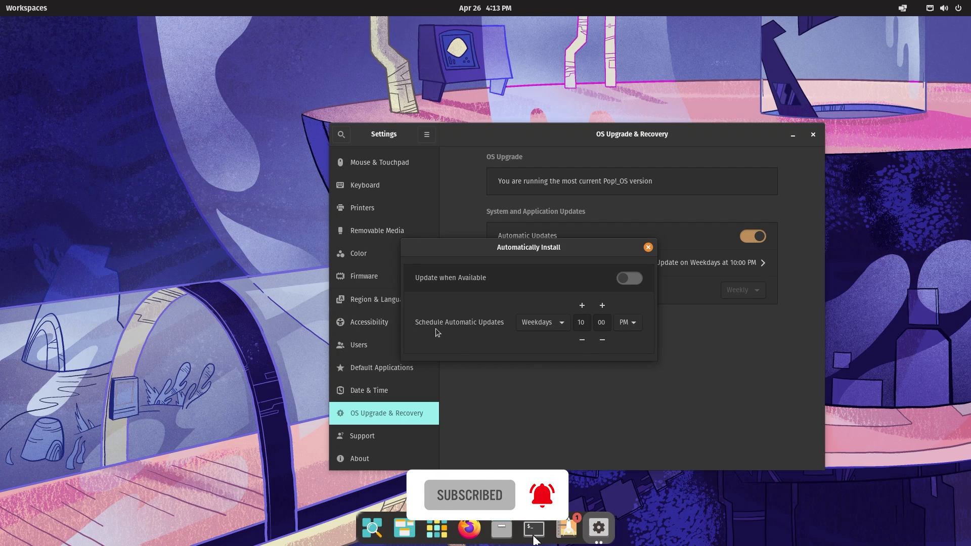
click(561, 322)
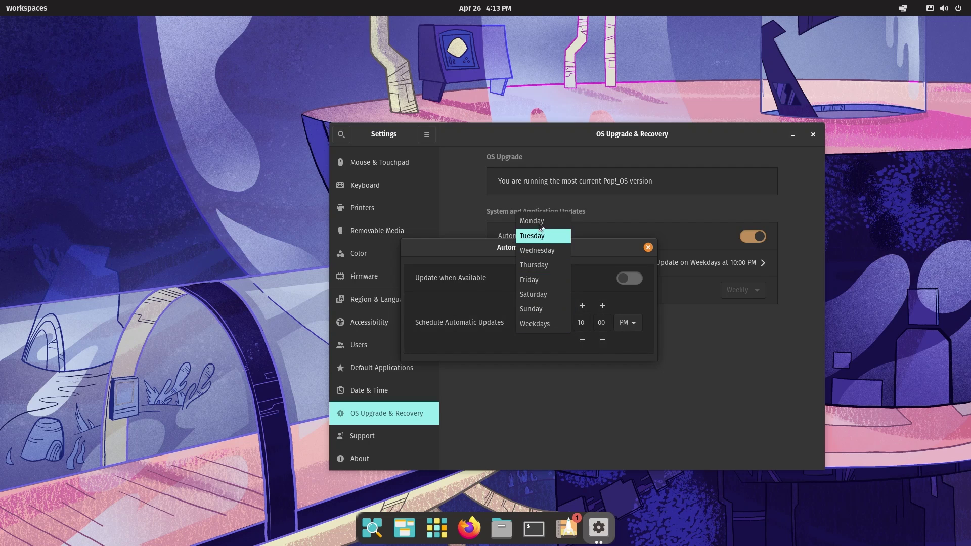
click(557, 355)
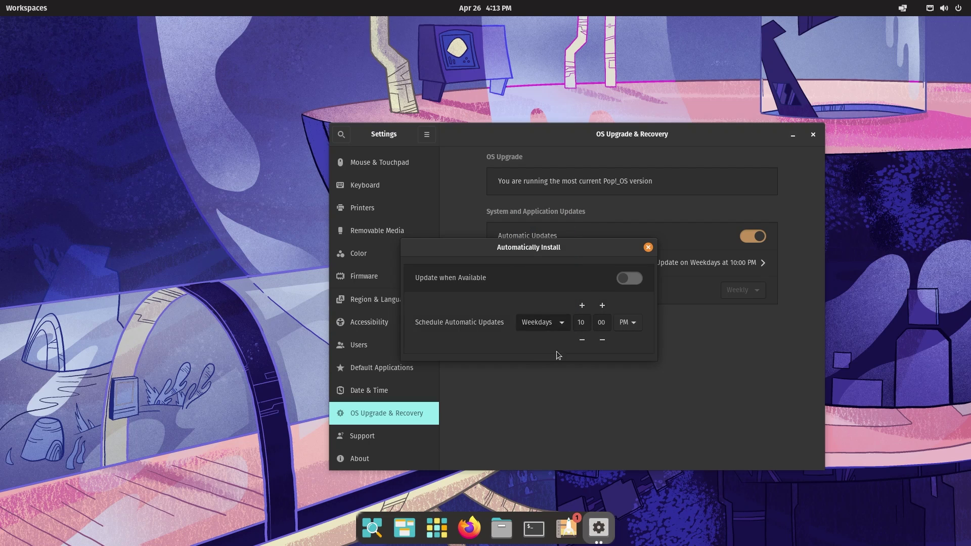
click(629, 323)
click(627, 280)
click(627, 281)
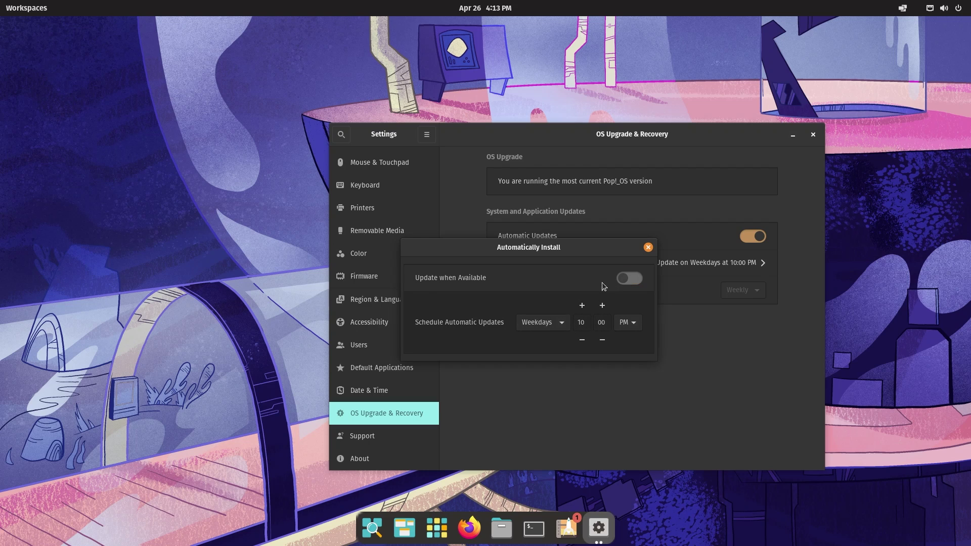
click(635, 280)
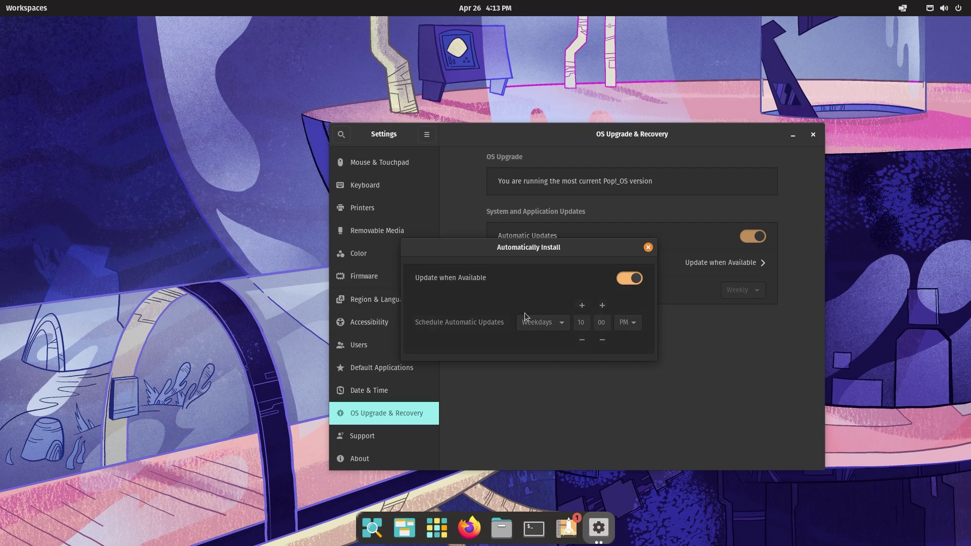
click(625, 277)
click(648, 248)
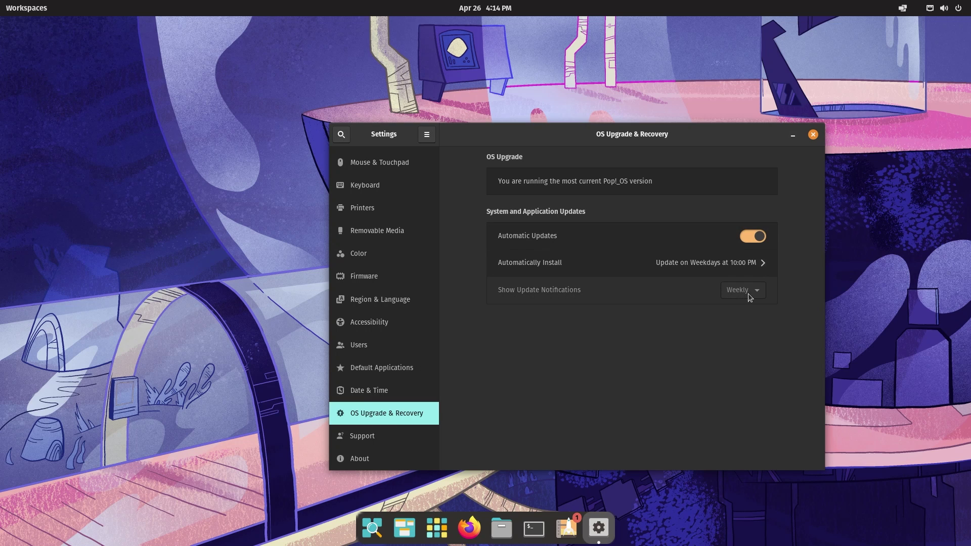
Turn Automatic Updates off and keep update notifications at Weekly
click(753, 238)
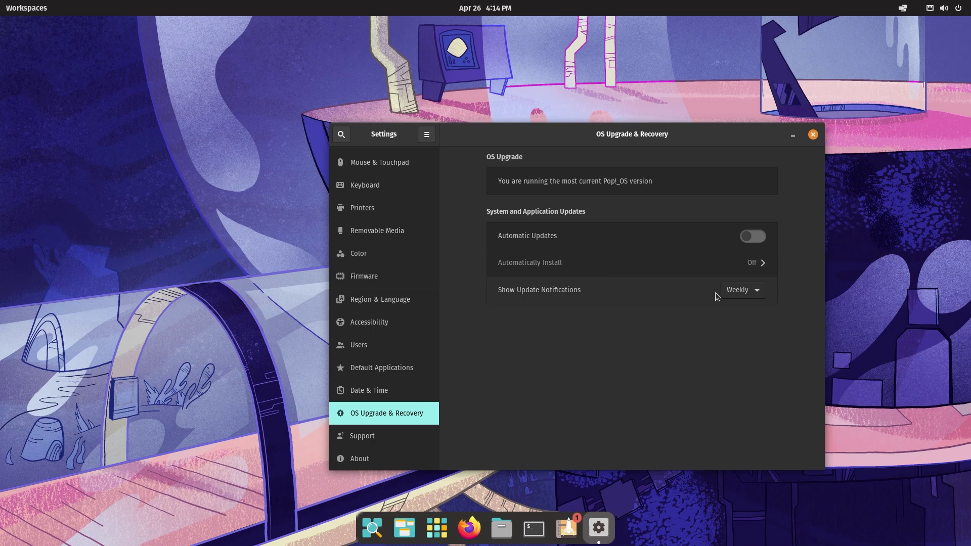
click(754, 294)
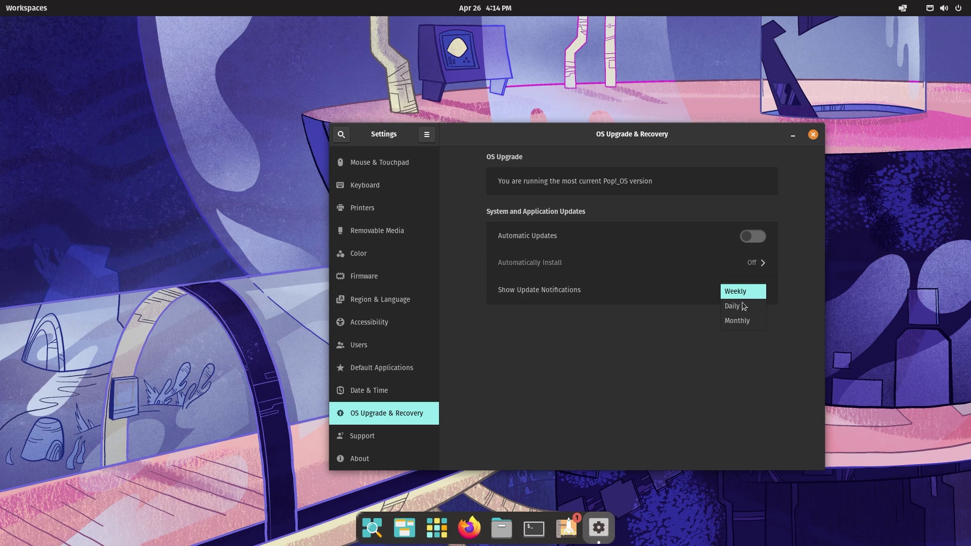
click(720, 362)
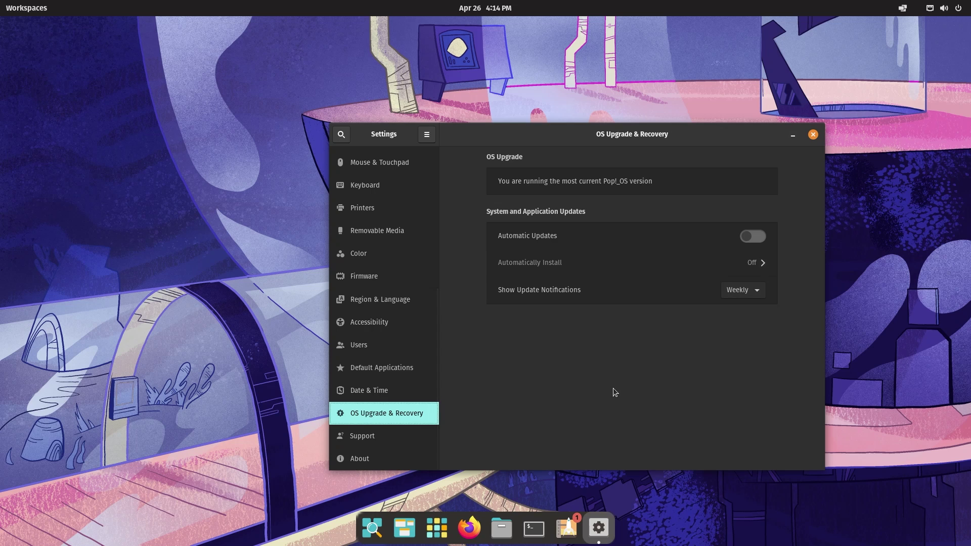
Search settings for 'sup', review the Support page's system details, and quit Settings with Ctrl+Q
click(343, 135)
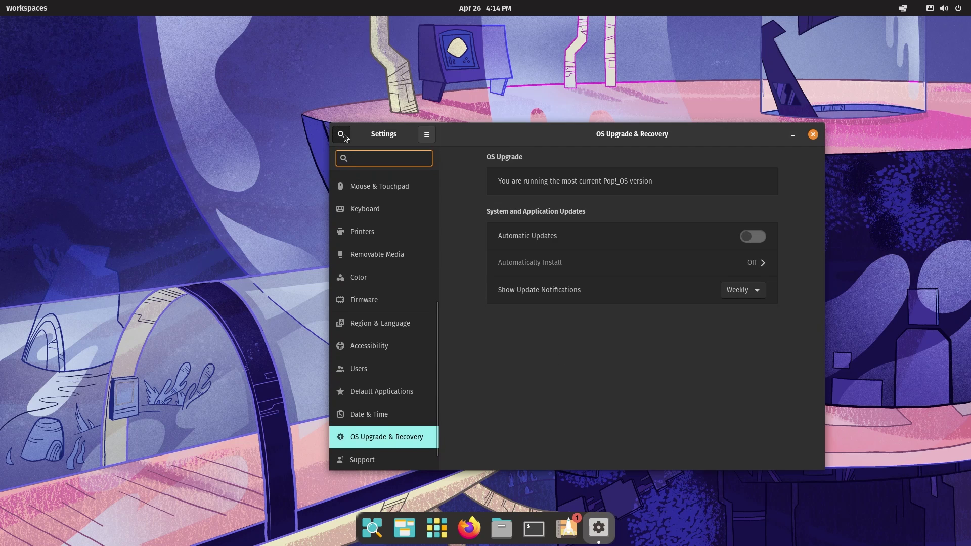
text(support)
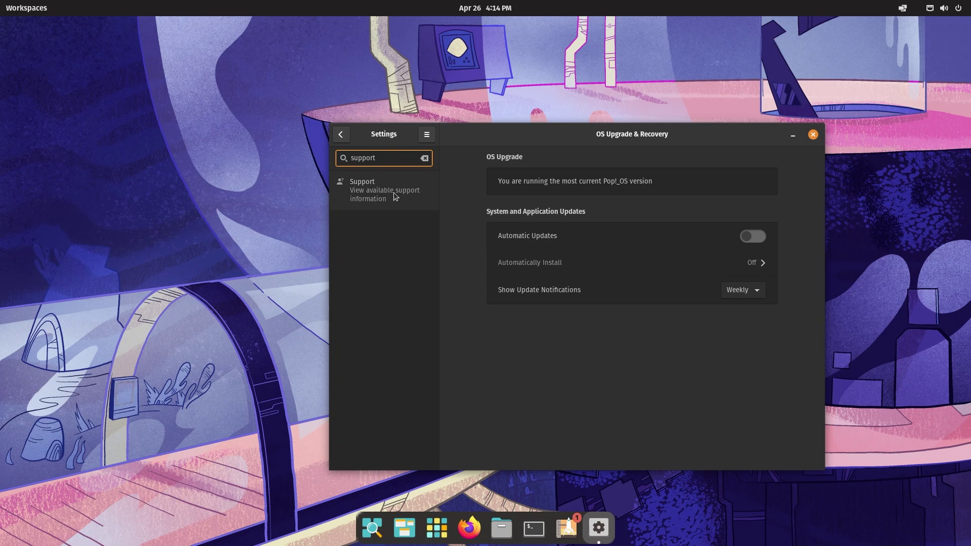
click(394, 192)
scroll(797, 406, down, 1)
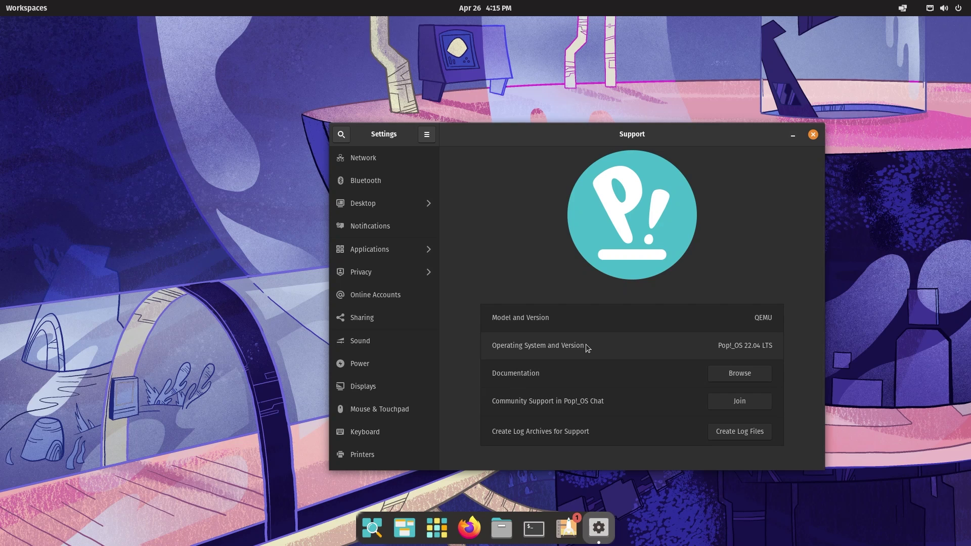
key(ctrl+q)
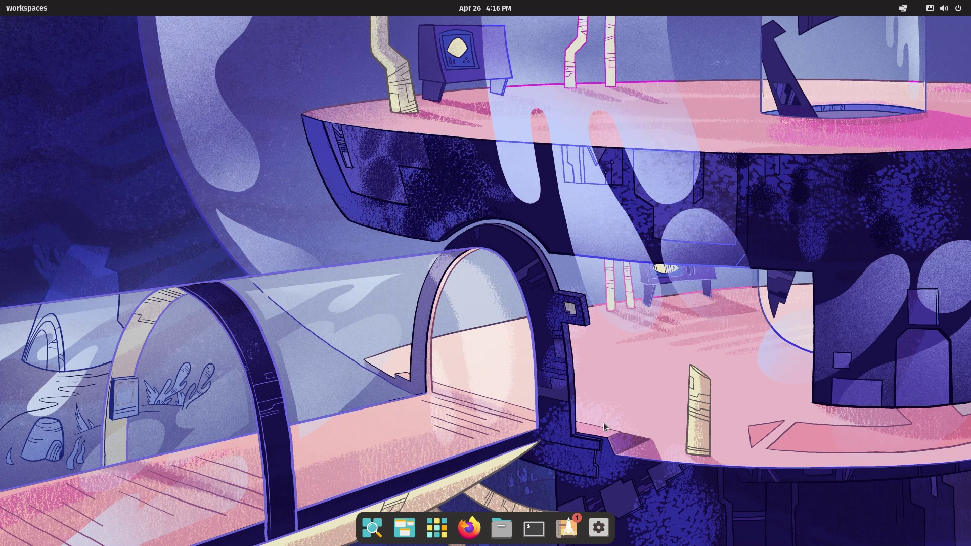
Launch Pop!_Shop from the dock and scroll through its category tiles back up to Pop!_Picks
click(570, 531)
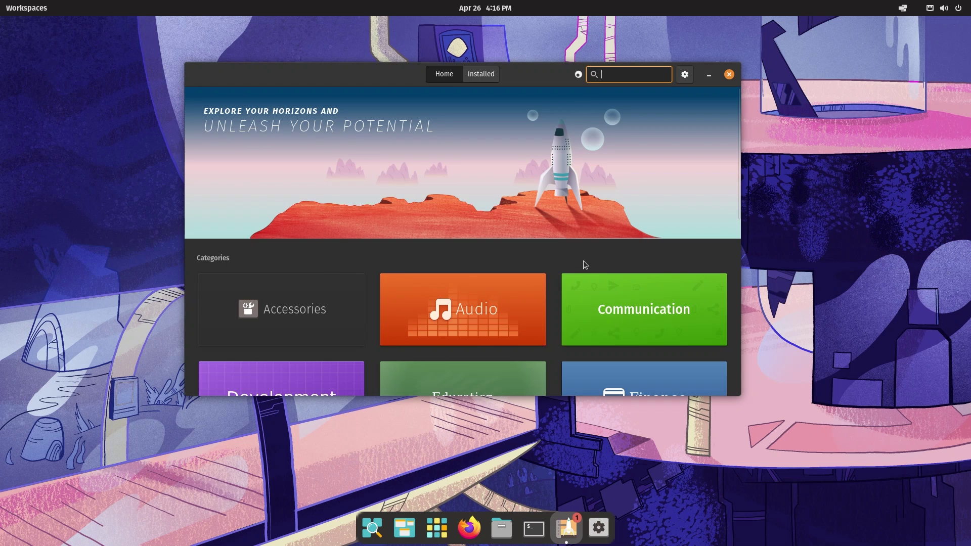
scroll(551, 264, down, 3)
scroll(551, 264, down, 6)
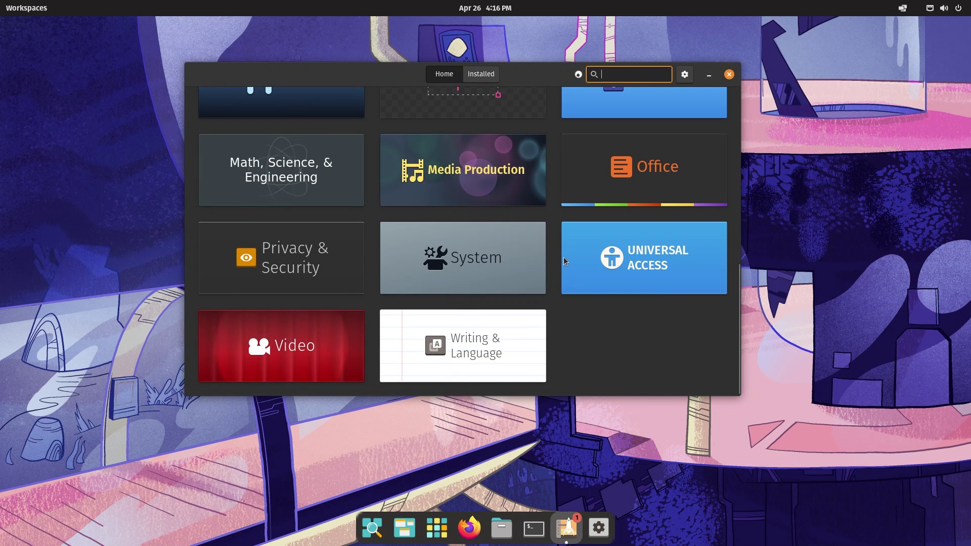
scroll(563, 257, up, 3)
scroll(554, 252, up, 5)
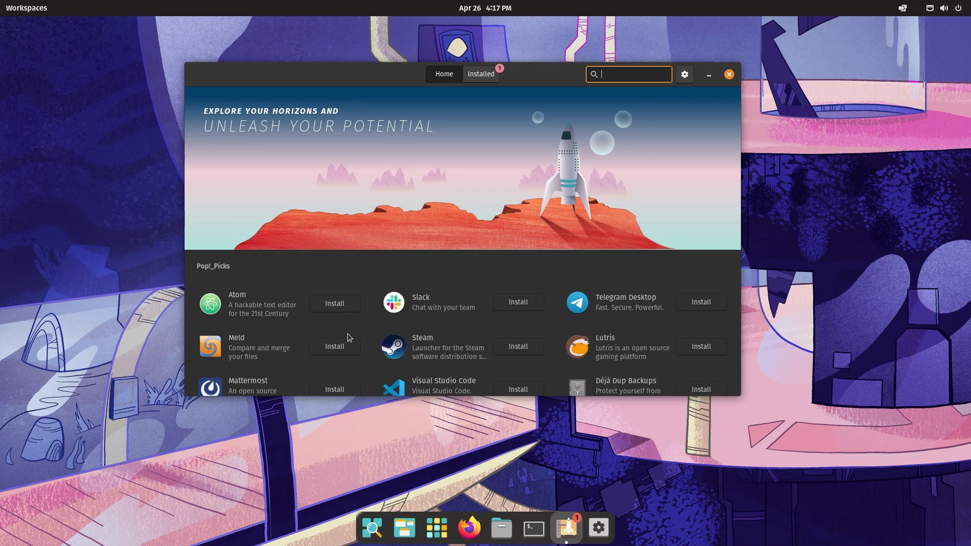
click(298, 317)
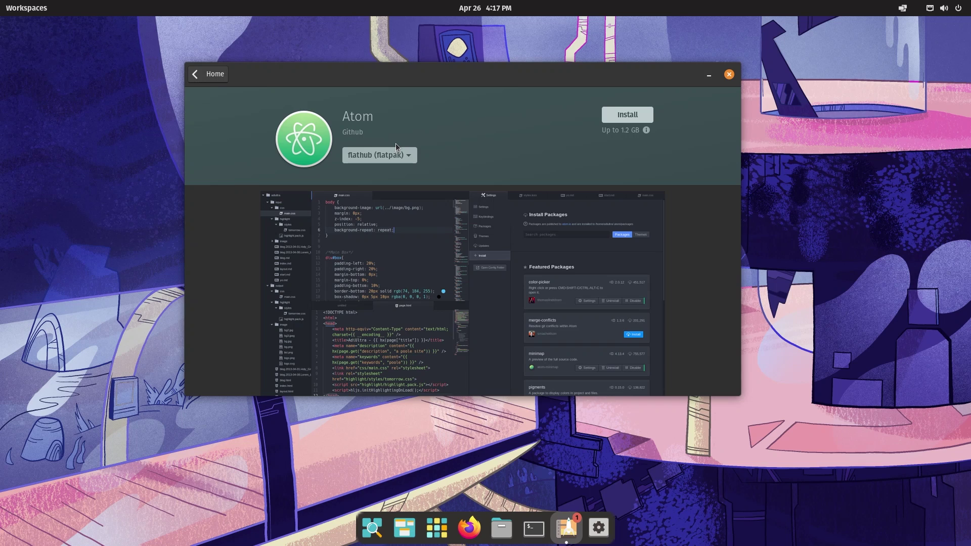
click(205, 75)
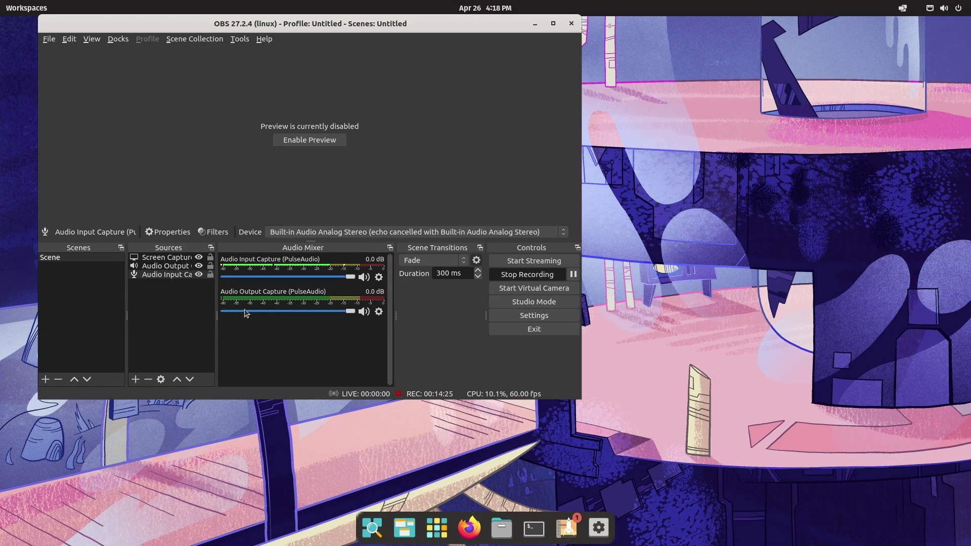
View the Audio Input Capture source properties in OBS, then hide OBS with Super+H
double_click(160, 274)
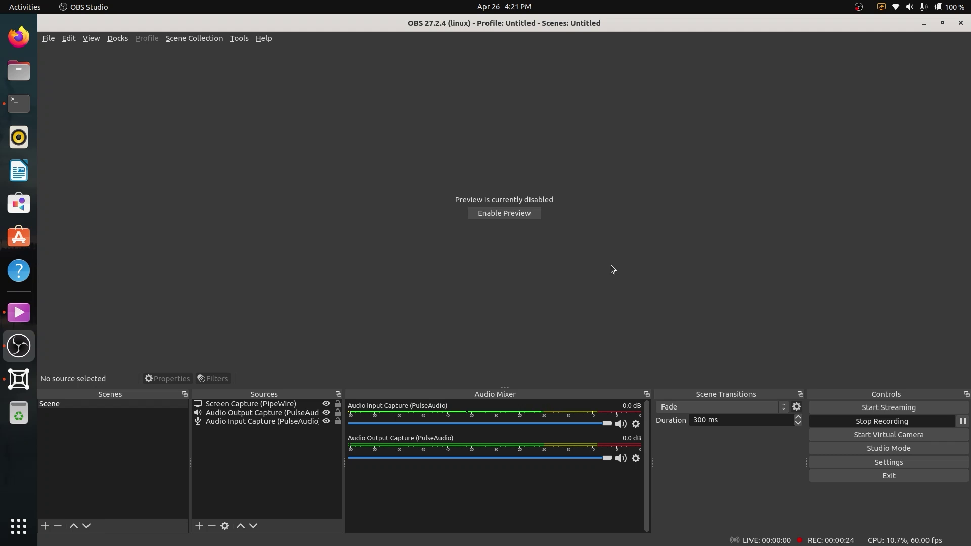
key(super+h)
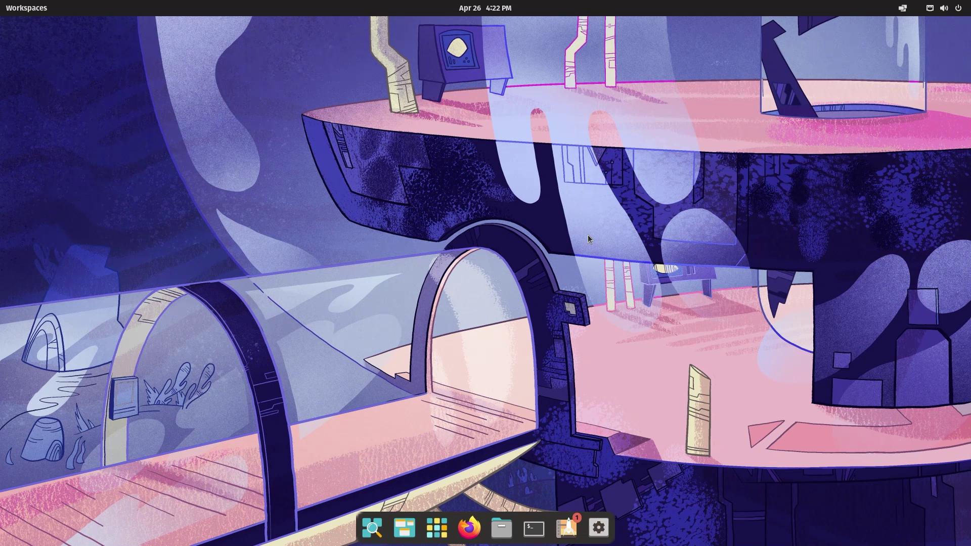
Search 'users' in the Super launcher to bring up the Users settings page
key(super)
text(users)
key(Return)
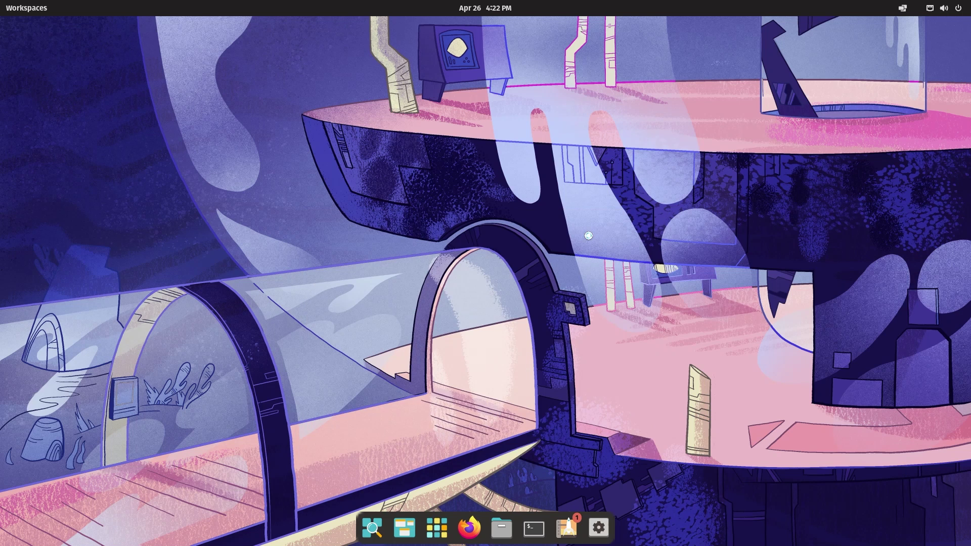